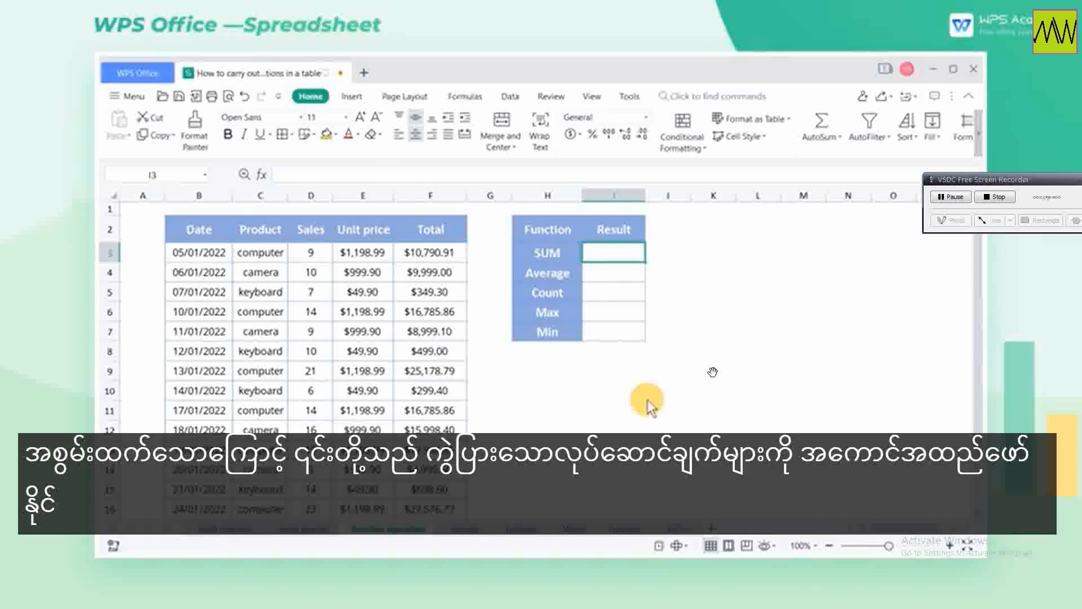
Browse the Date and Time and Statistical categories of the Insert Function dialog for cell I3, and close it without inserting anything
{"action": "left_click", "coordinate": [480, 99]}
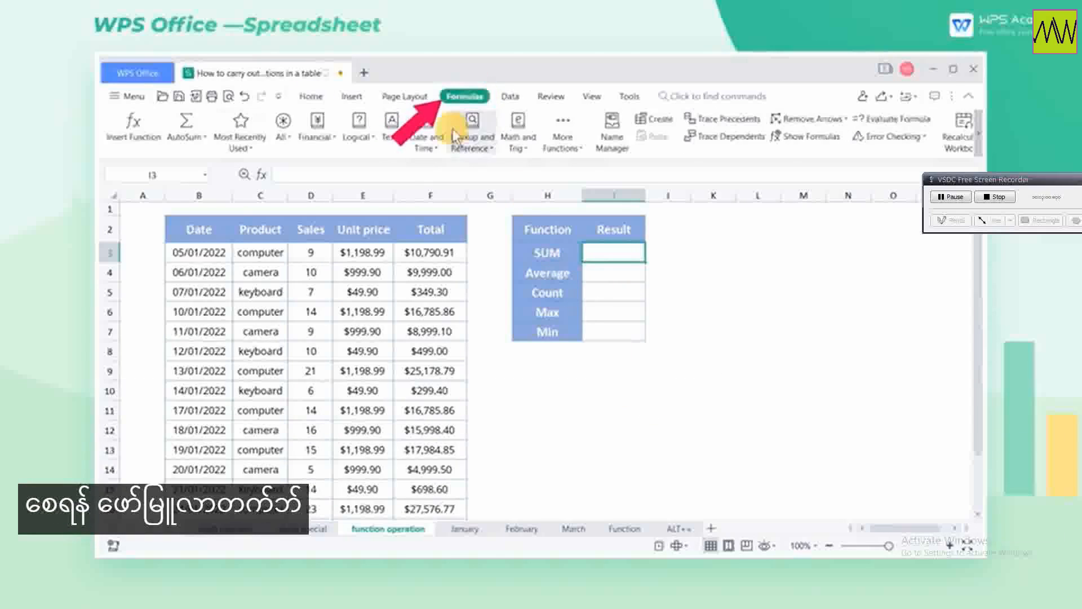
{"action": "left_click", "coordinate": [133, 123]}
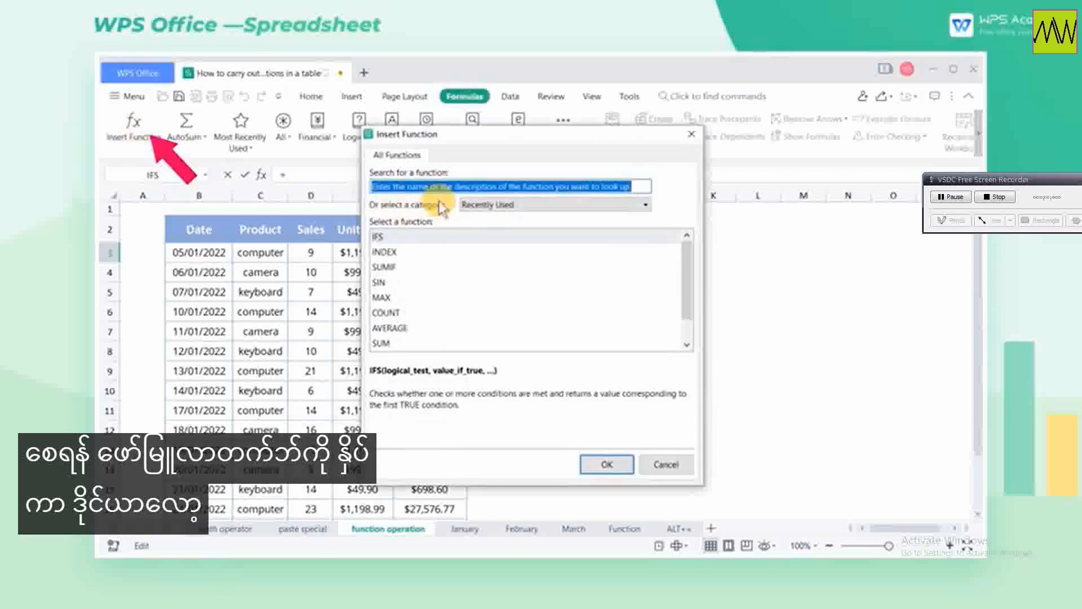
{"action": "left_click", "coordinate": [483, 206]}
{"action": "left_click", "coordinate": [489, 261]}
{"action": "left_click", "coordinate": [521, 207]}
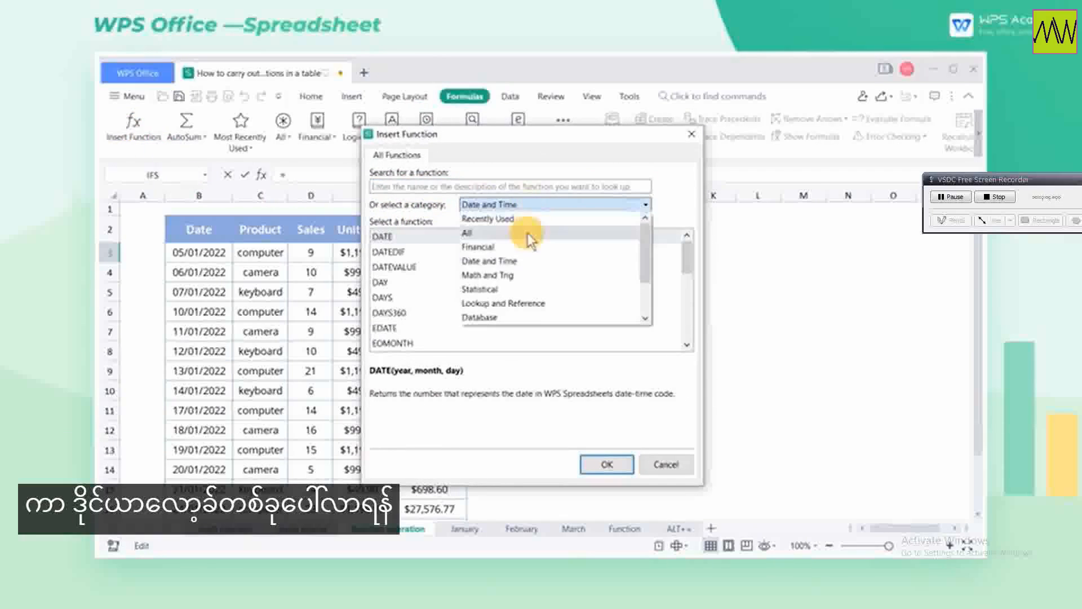
{"action": "left_click", "coordinate": [513, 289]}
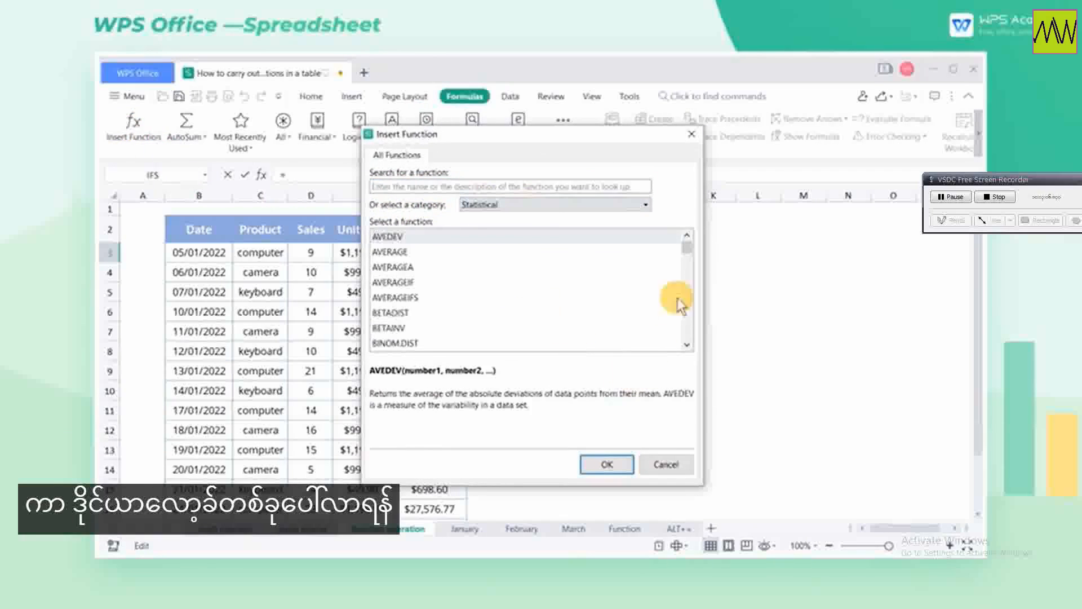
{"action": "left_click", "coordinate": [691, 134]}
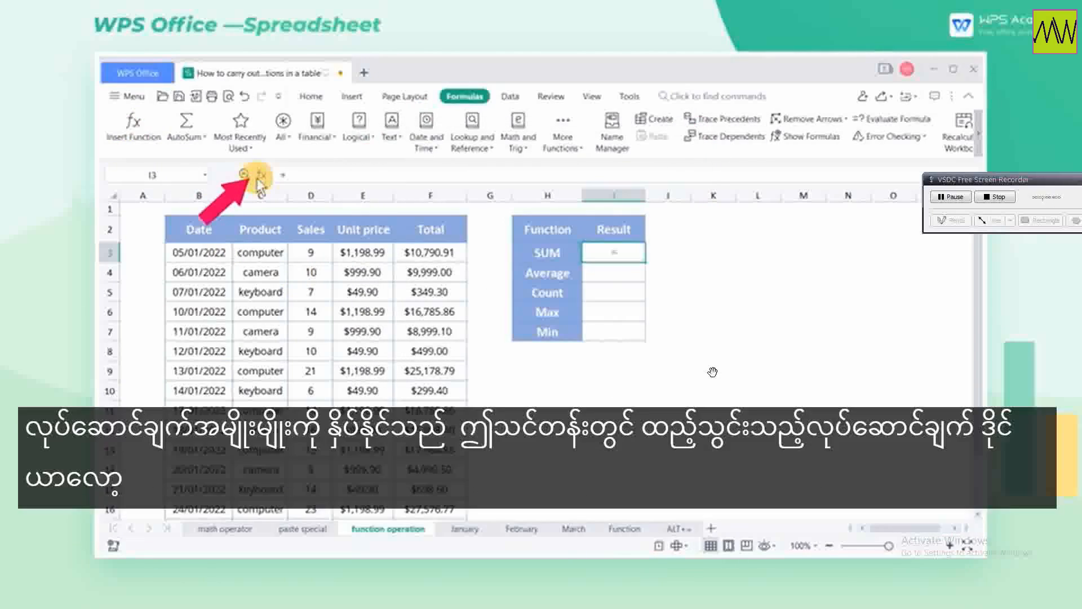
View the Insert Function dialog's recently used functions once more, and look over the functions AutoSum offers
{"action": "left_click", "coordinate": [260, 176]}
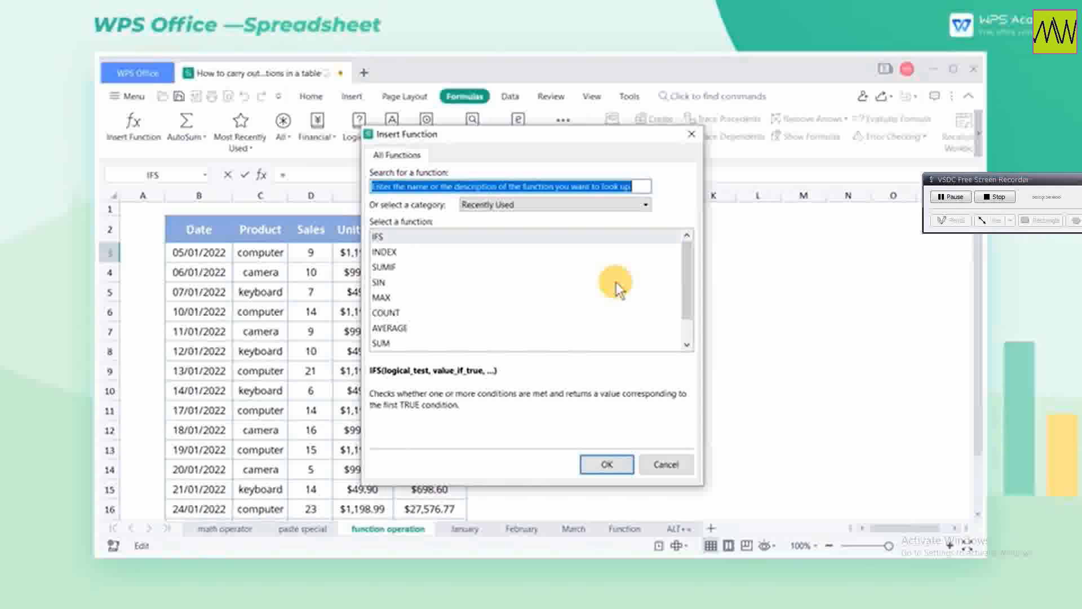
{"action": "left_click", "coordinate": [693, 135]}
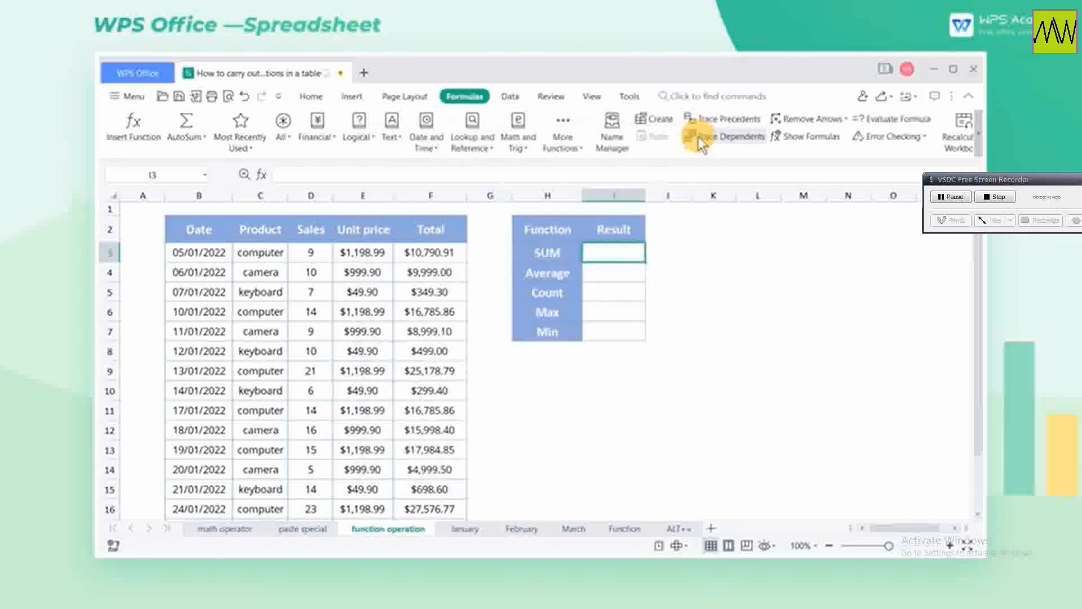
{"action": "left_click", "coordinate": [194, 138]}
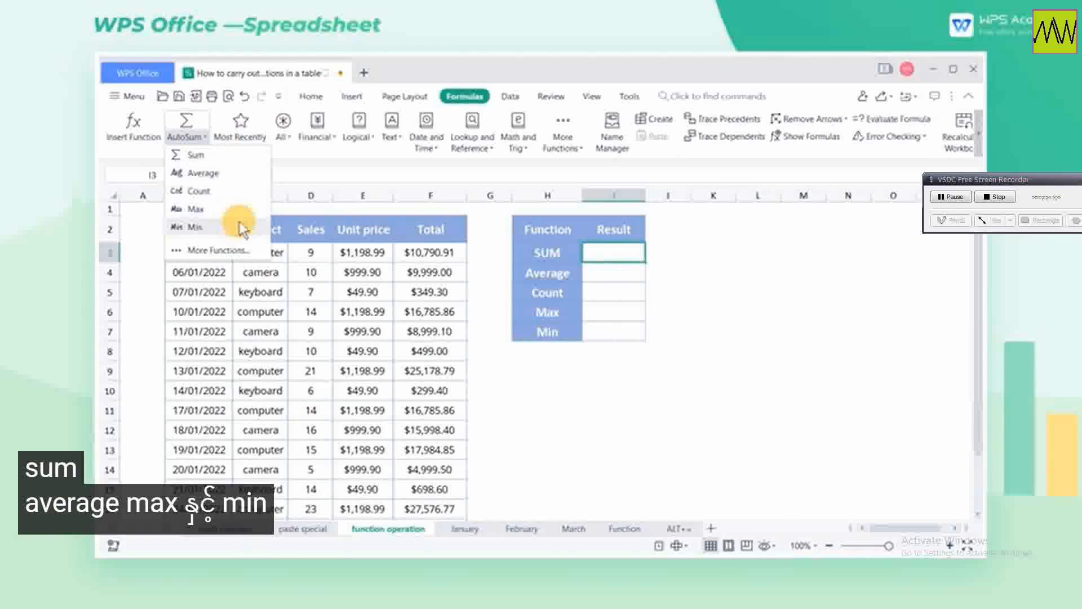
{"action": "left_click", "coordinate": [600, 255]}
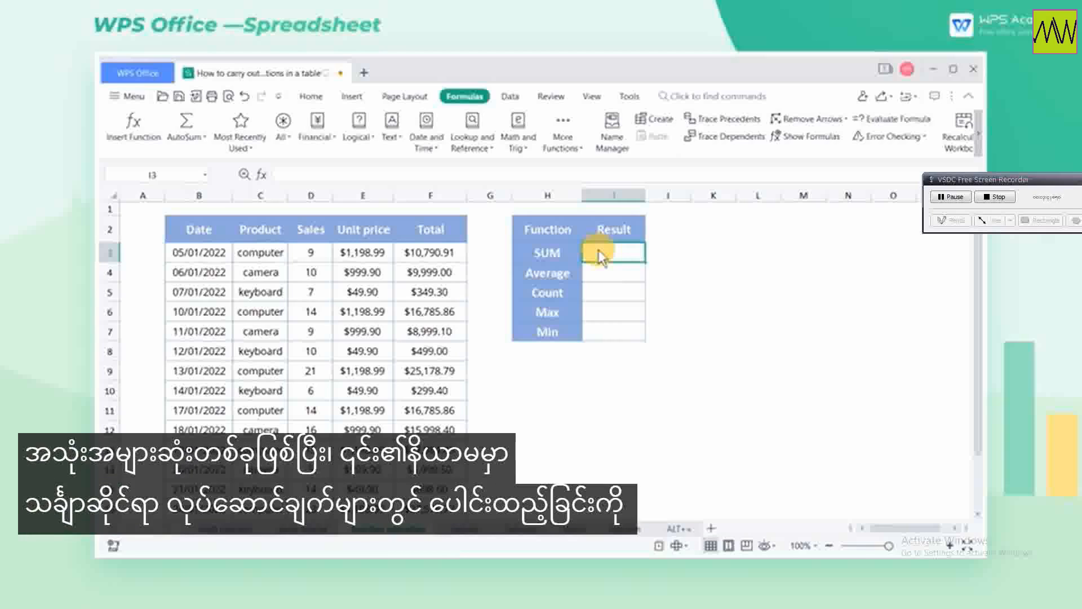
Use AutoSum to add up the whole Total column, F3:F18, in the SUM result cell I3
{"action": "left_click", "coordinate": [446, 195]}
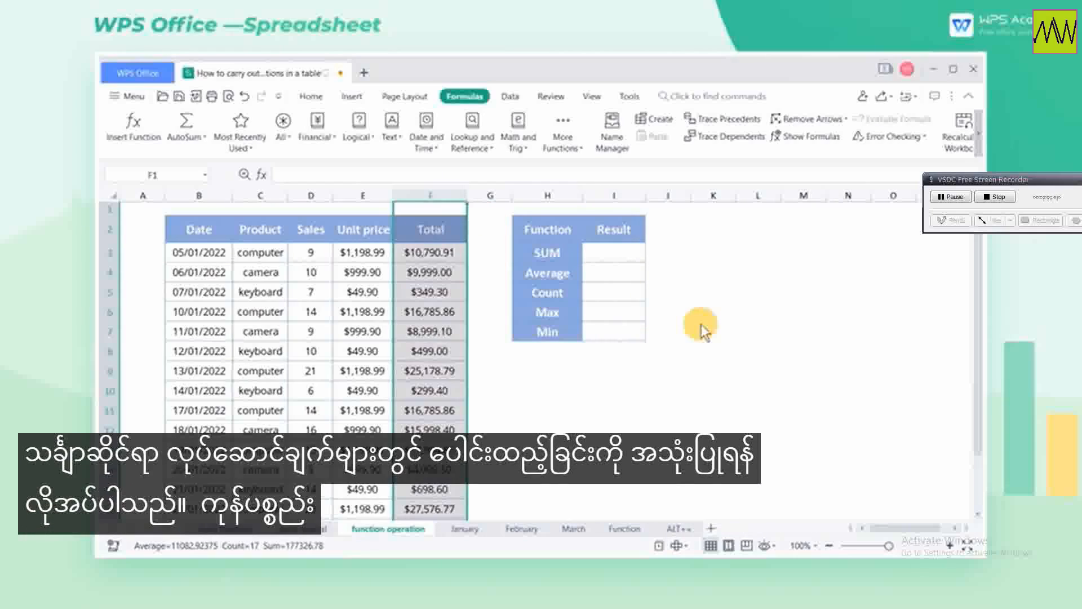
{"action": "left_click", "coordinate": [615, 252]}
{"action": "left_click", "coordinate": [202, 145]}
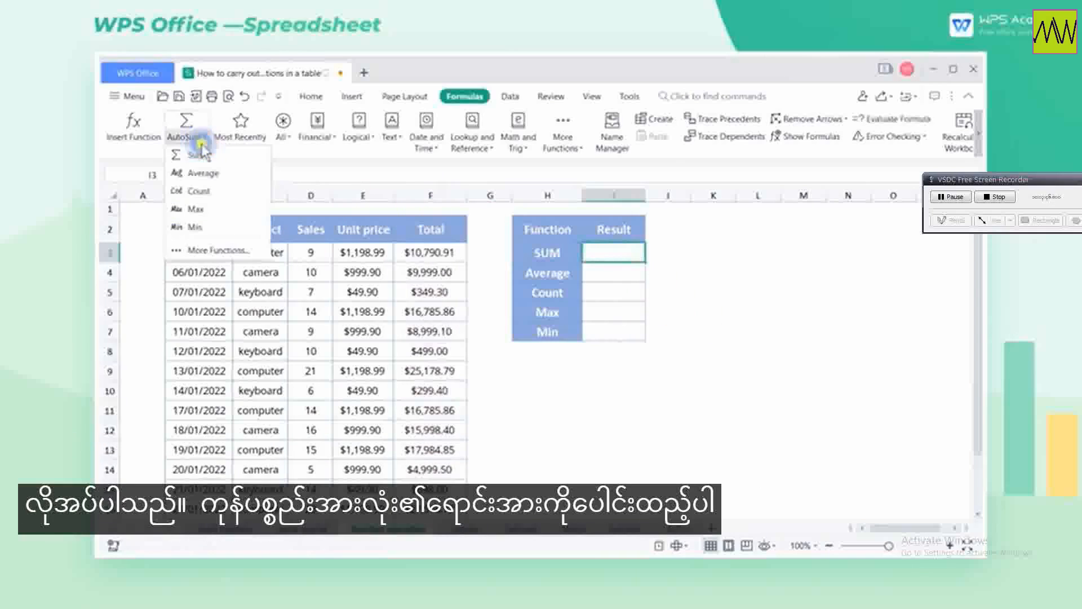
{"action": "left_click", "coordinate": [212, 155]}
{"action": "left_click_drag", "start_coordinate": [445, 252], "coordinate": [449, 476]}
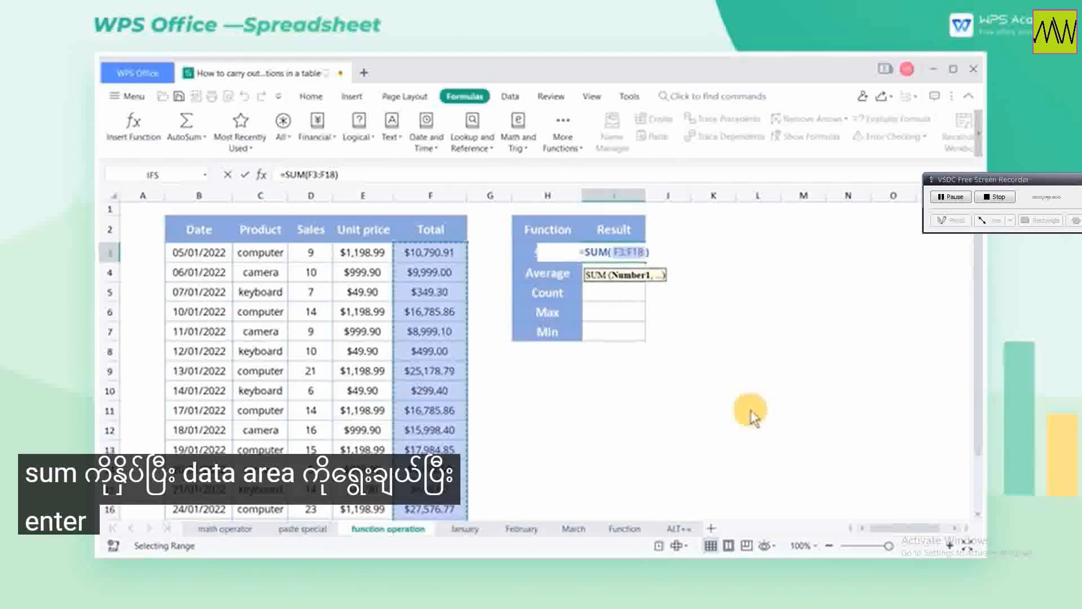
{"action": "key", "text": "Return"}
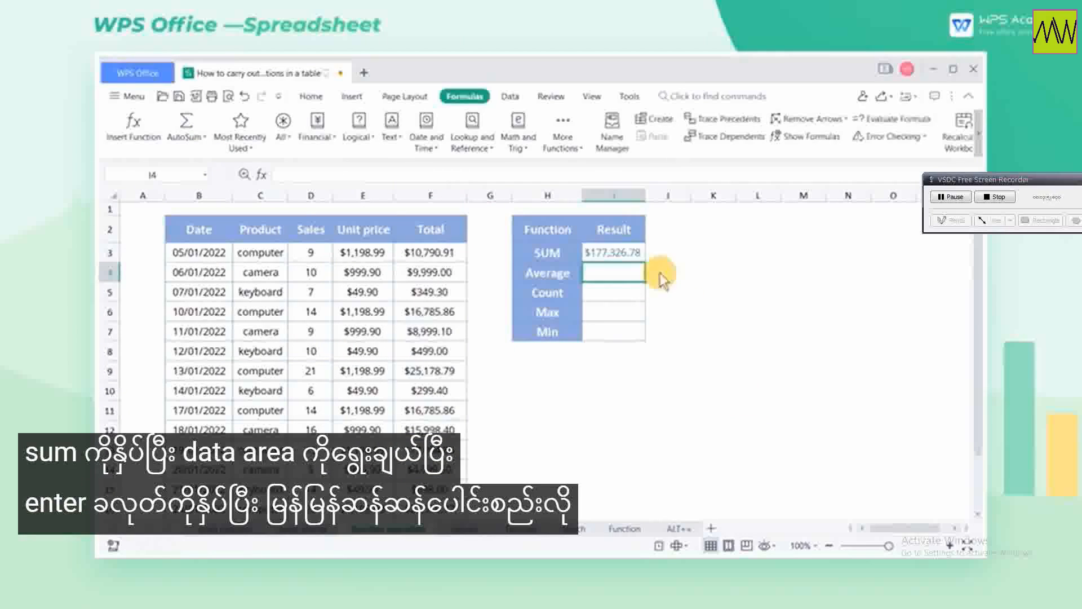
Clear cell I3 and sum only the computer totals there, using comma-separated cells F3, F6, F9, F11, F13 and F16
{"action": "left_click", "coordinate": [640, 258]}
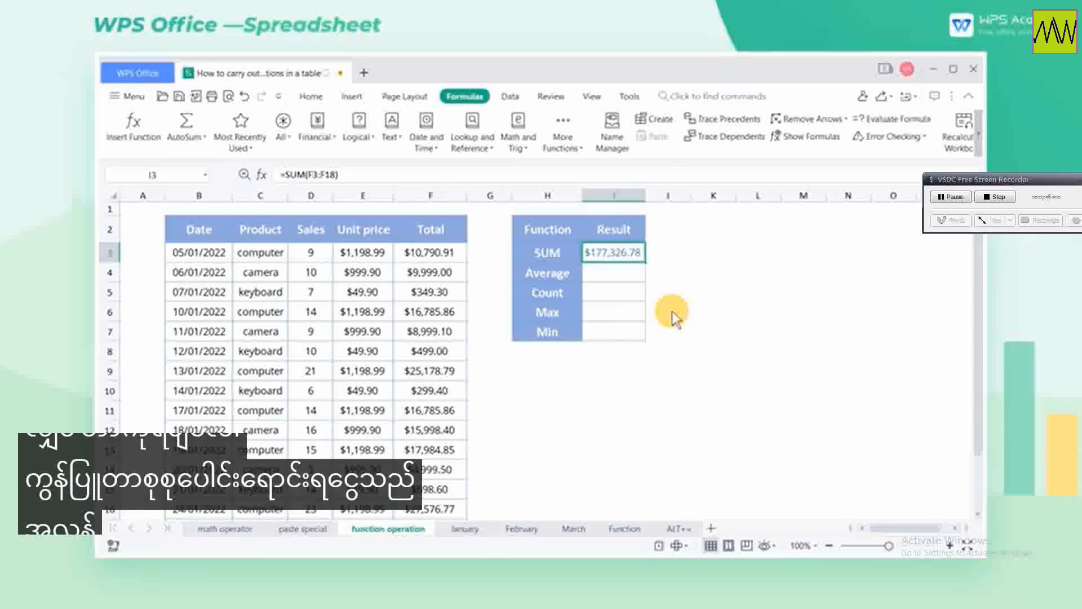
{"action": "key", "text": "Delete"}
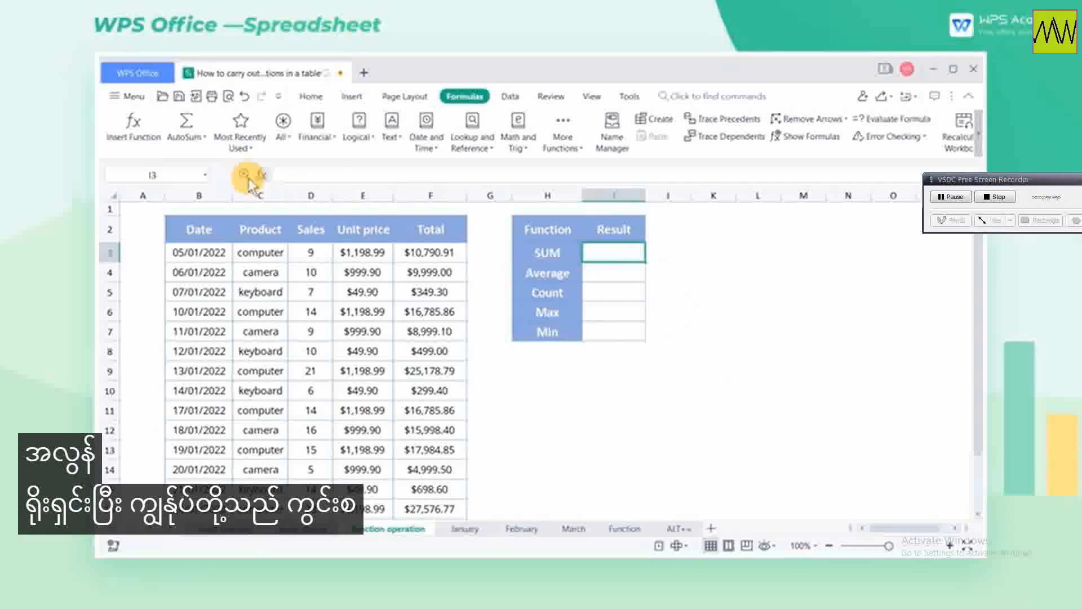
{"action": "left_click", "coordinate": [204, 137]}
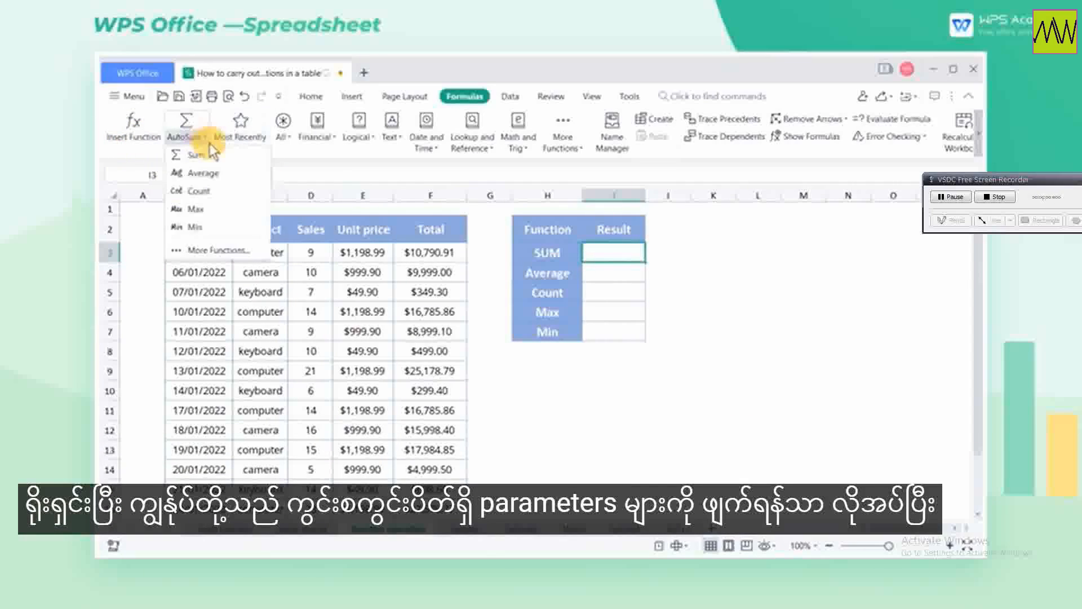
{"action": "left_click", "coordinate": [194, 153]}
{"action": "left_click", "coordinate": [437, 253]}
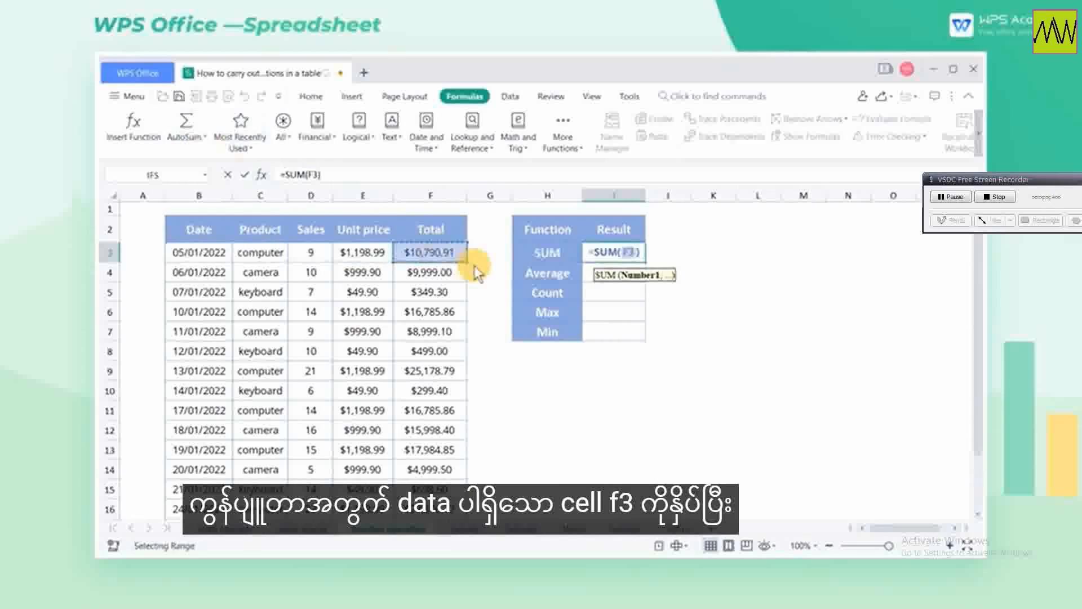
{"action": "type", "text": ","}
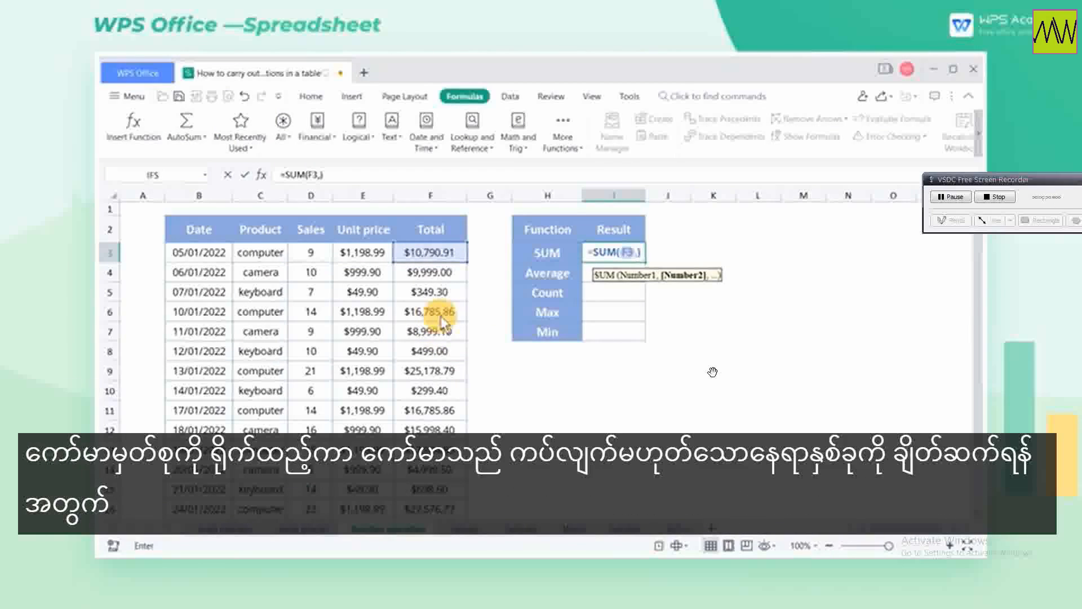
{"action": "left_click", "coordinate": [442, 316]}
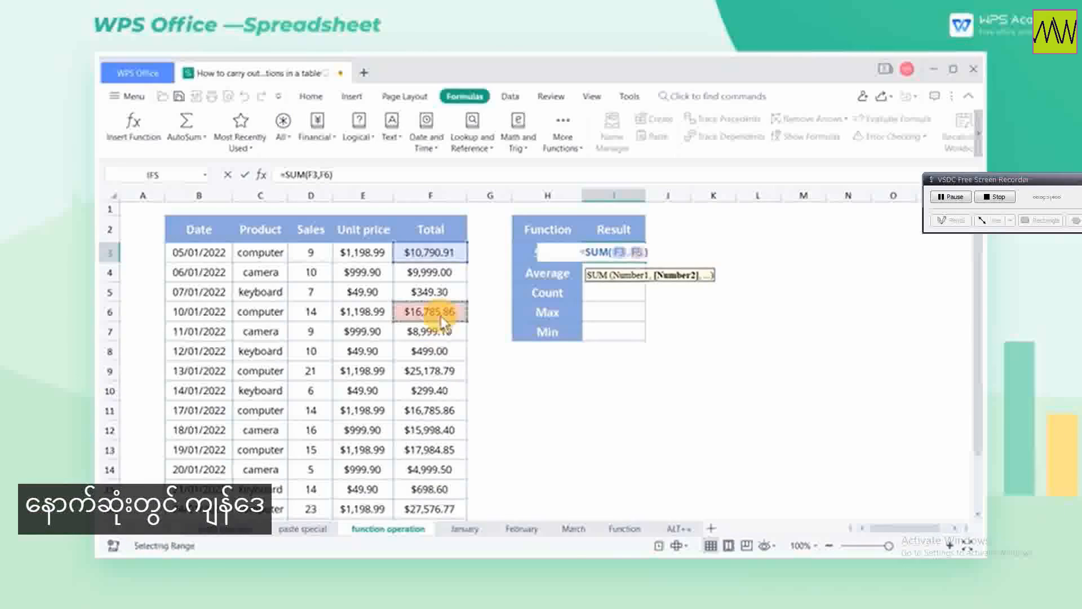
{"action": "left_click", "coordinate": [441, 370], "text": "ctrl"}
{"action": "left_click", "coordinate": [441, 410], "text": "ctrl"}
{"action": "left_click", "coordinate": [441, 449], "text": "ctrl"}
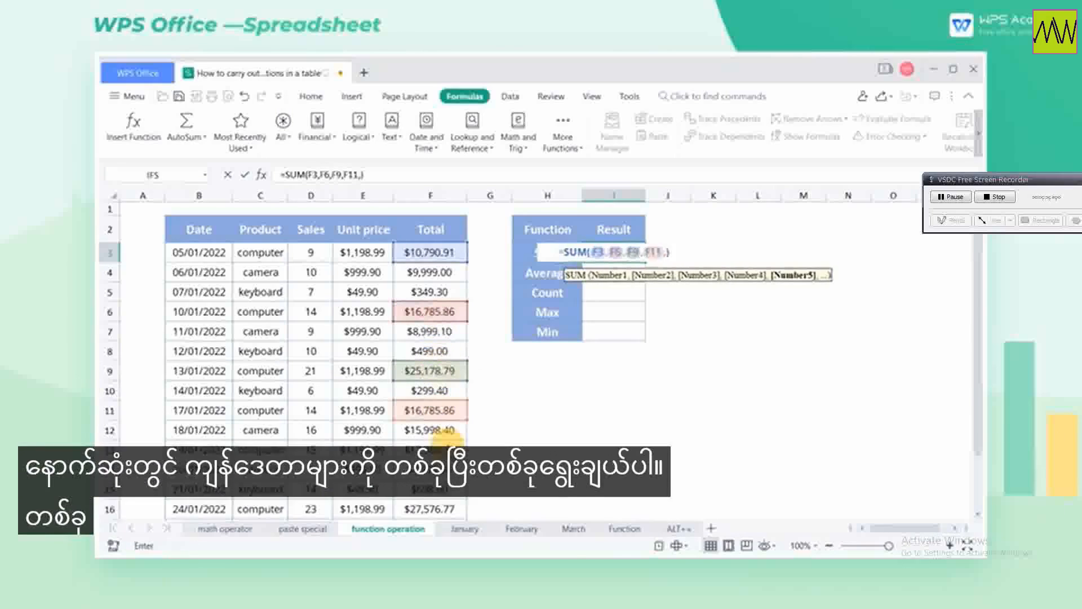
{"action": "key", "text": "Return"}
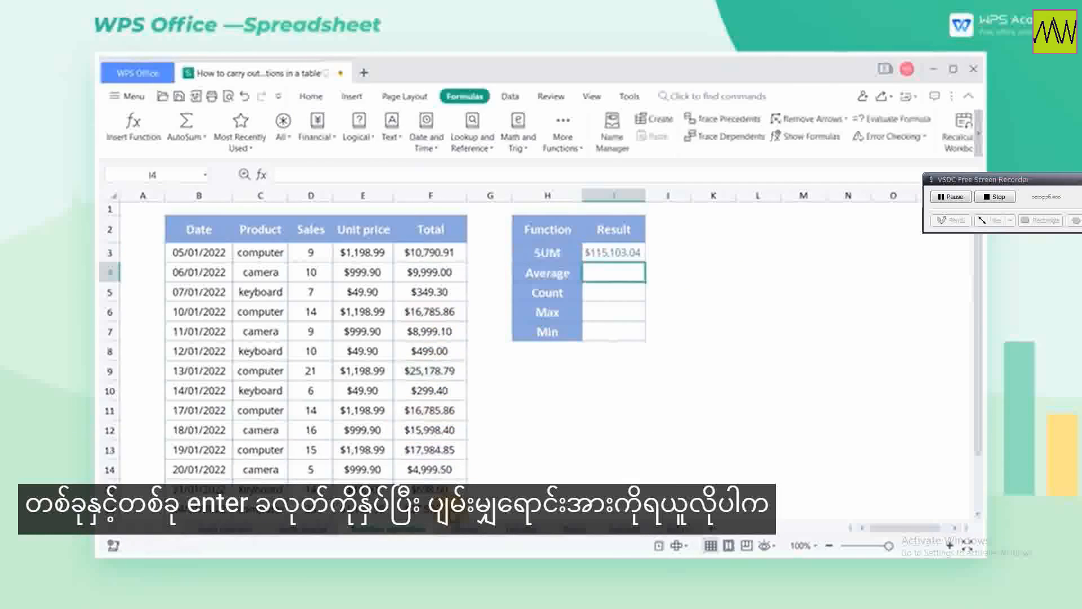
Re-enter the SUM formula in I3 by multi-selecting the computer totals F3, F6, F9, F11, F13 and F16
{"action": "left_click", "coordinate": [614, 259]}
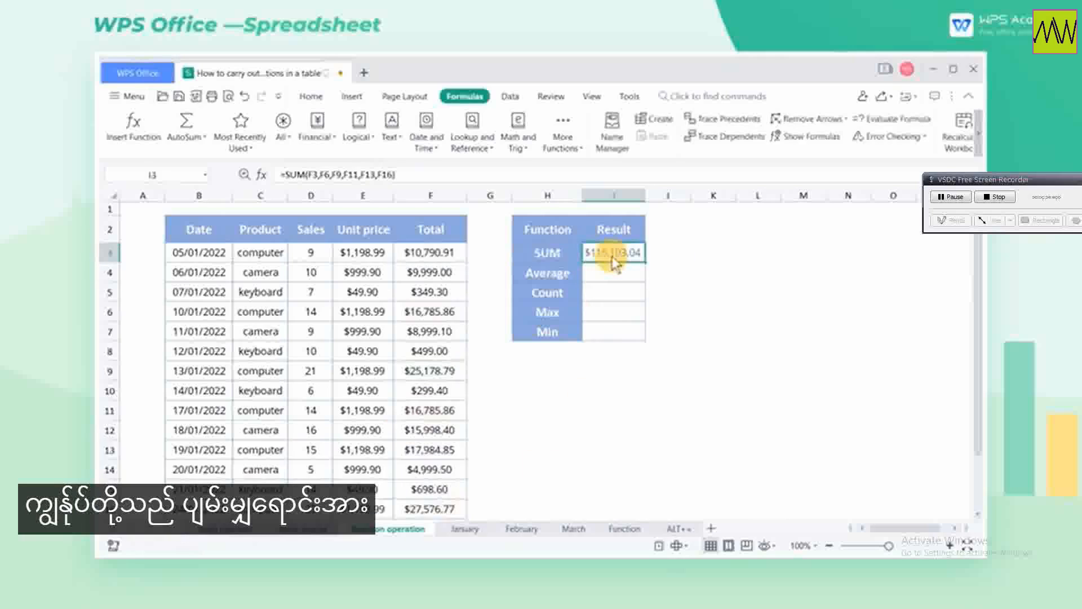
{"action": "left_click", "coordinate": [204, 137]}
{"action": "left_click", "coordinate": [194, 153]}
{"action": "left_click", "coordinate": [445, 253], "text": "ctrl"}
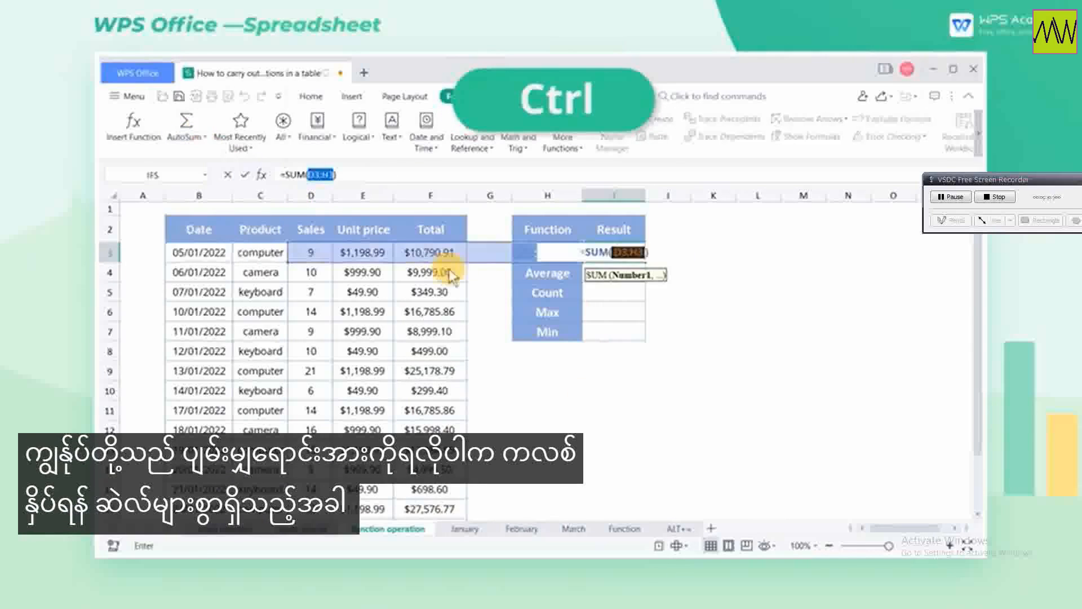
{"action": "left_click", "coordinate": [441, 316], "text": "ctrl"}
{"action": "left_click", "coordinate": [452, 373], "text": "ctrl"}
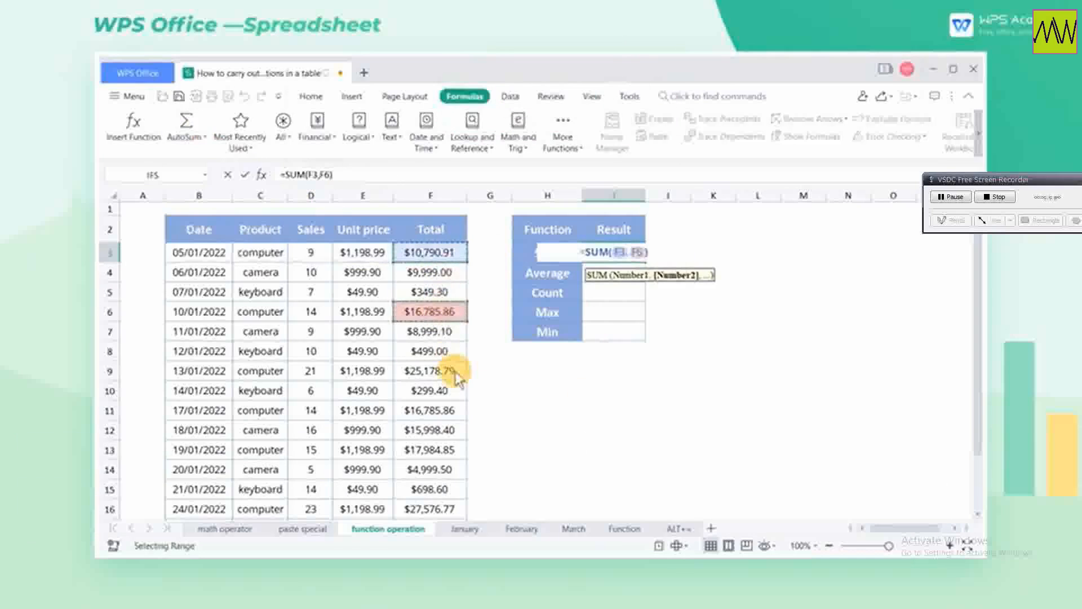
{"action": "left_click", "coordinate": [453, 414], "text": "ctrl"}
{"action": "left_click", "coordinate": [452, 451], "text": "ctrl"}
{"action": "left_click", "coordinate": [453, 510], "text": "ctrl"}
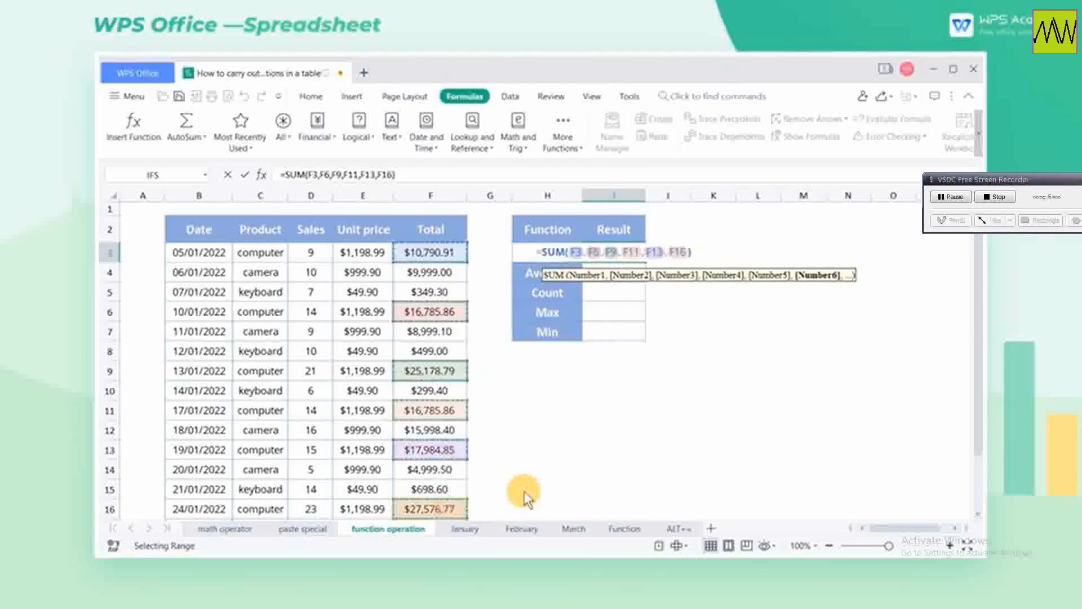
{"action": "key", "text": "Return"}
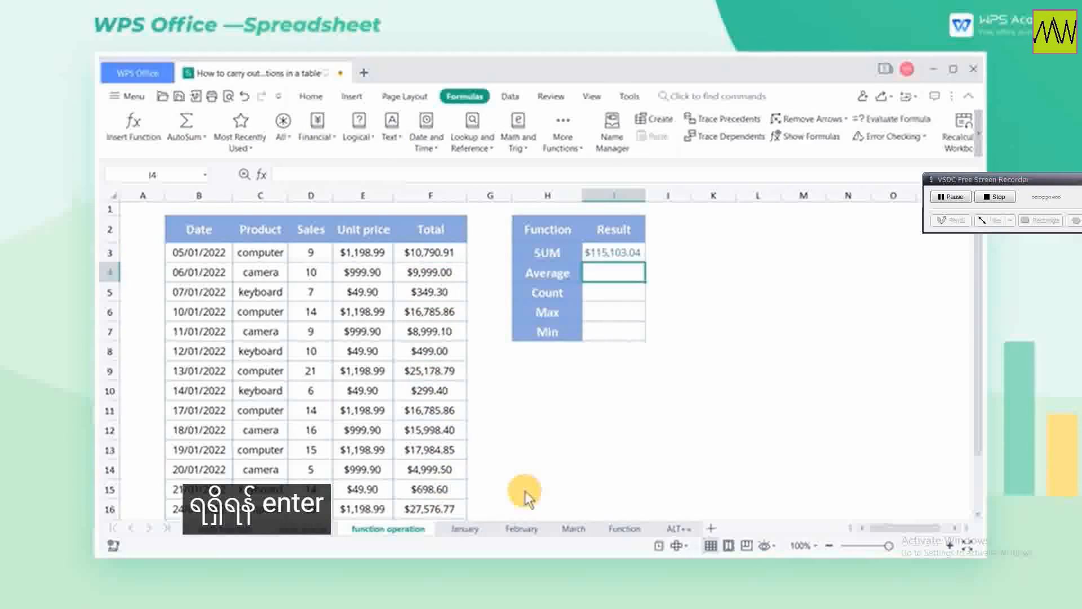
Calculate the average of the Total values F3:F18 in the Average result cell I4
{"action": "left_click", "coordinate": [204, 142]}
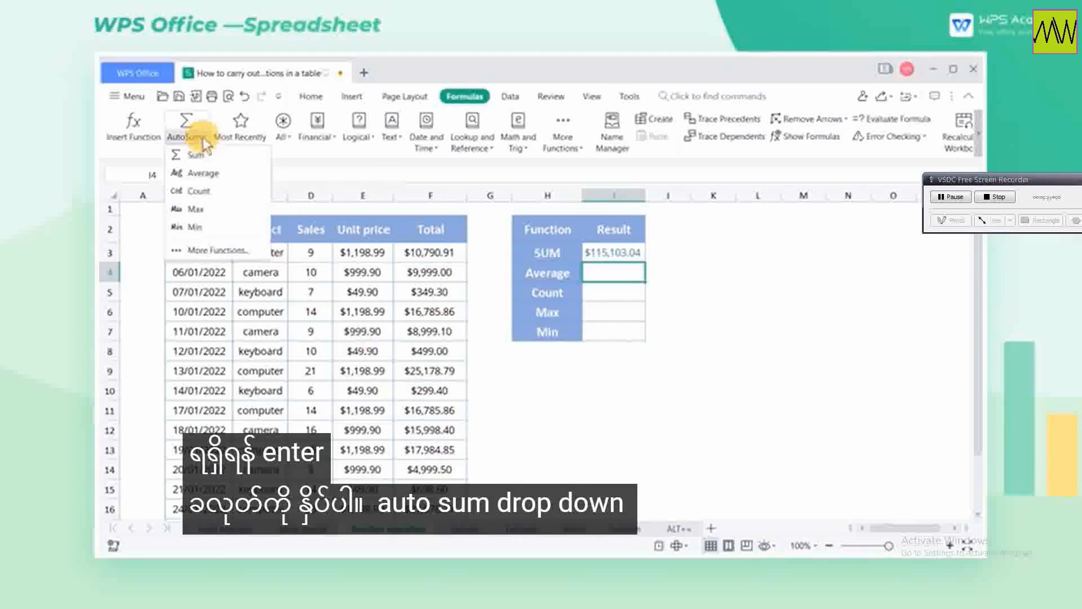
{"action": "left_click", "coordinate": [203, 172]}
{"action": "left_click_drag", "start_coordinate": [420, 253], "coordinate": [446, 530]}
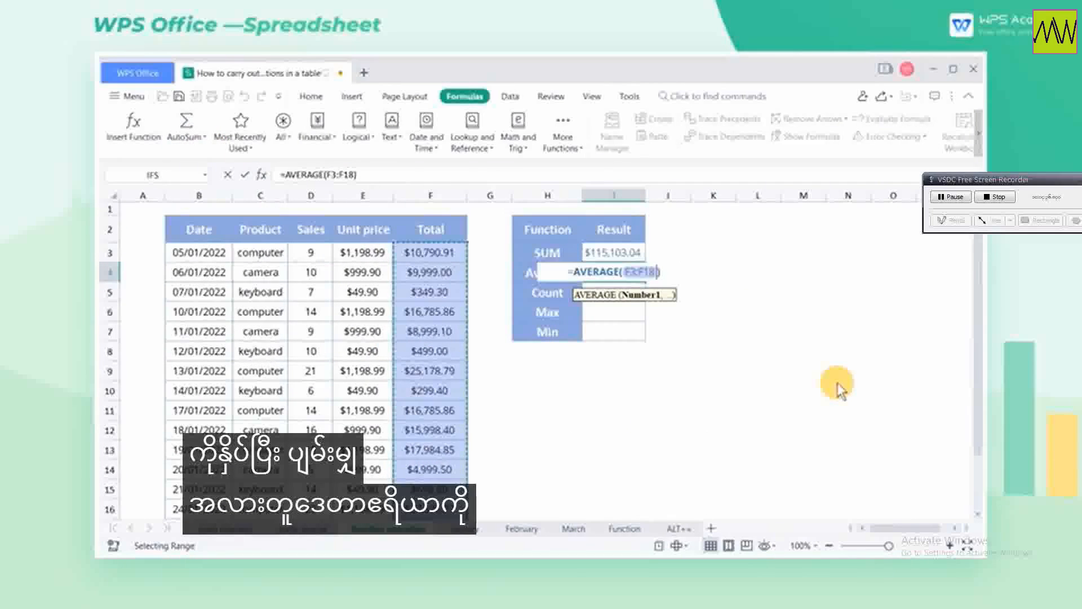
{"action": "key", "text": "Return"}
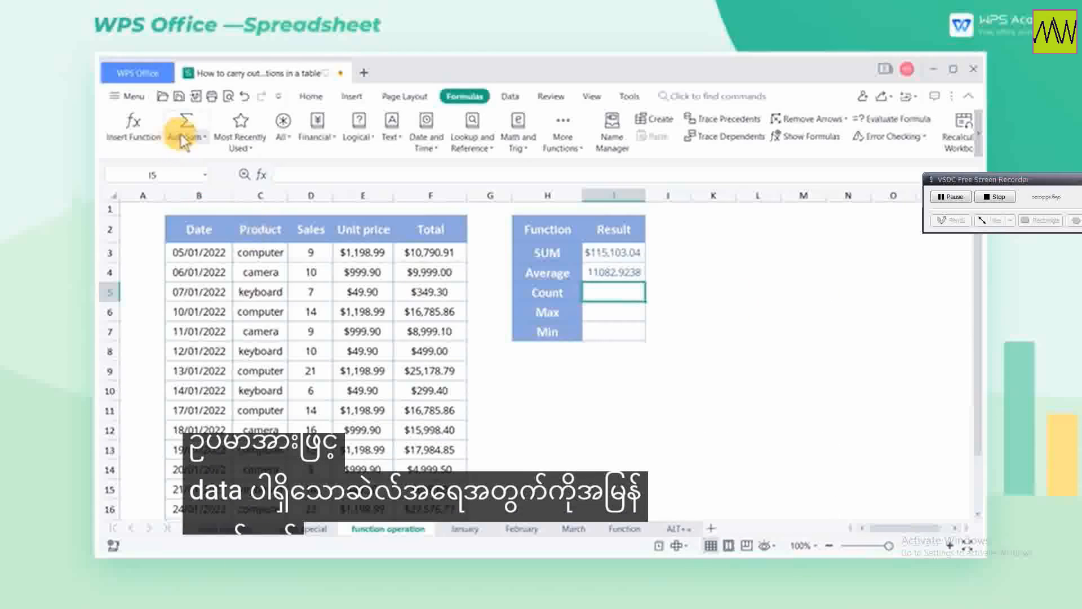
Count the numeric cells in the Total range F3:F18 in the Count result cell I5
{"action": "left_click", "coordinate": [201, 140]}
{"action": "left_click", "coordinate": [199, 191]}
{"action": "left_click_drag", "start_coordinate": [426, 258], "coordinate": [430, 468]}
{"action": "key", "text": "Return"}
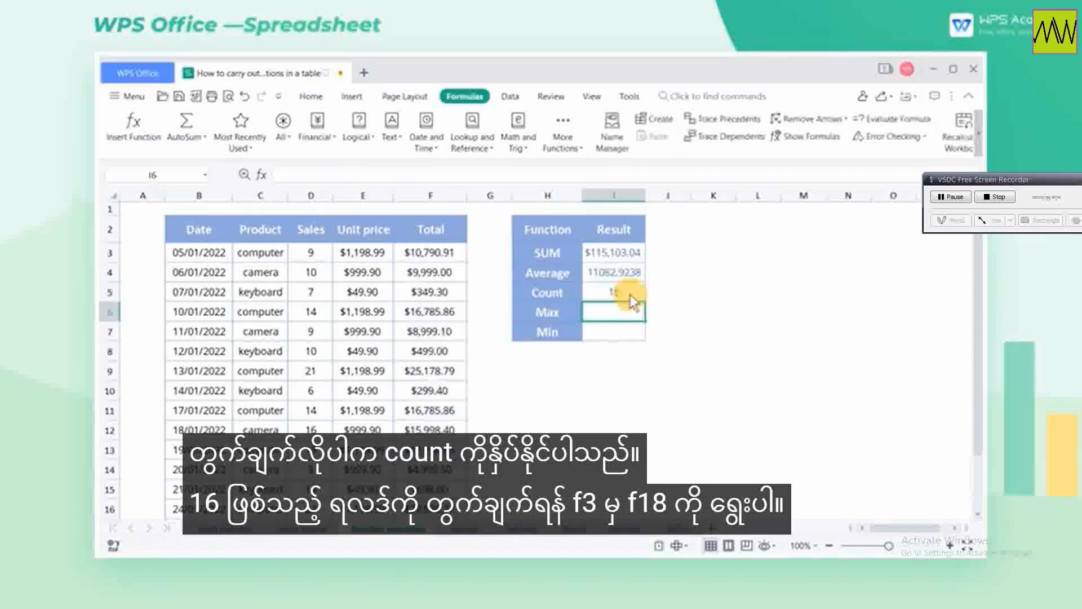
Replace the count in I5 with a Count of the product names in column C
{"action": "left_click", "coordinate": [186, 137]}
{"action": "left_click", "coordinate": [198, 191]}
{"action": "left_click_drag", "start_coordinate": [276, 258], "coordinate": [262, 508]}
{"action": "key", "text": "Return"}
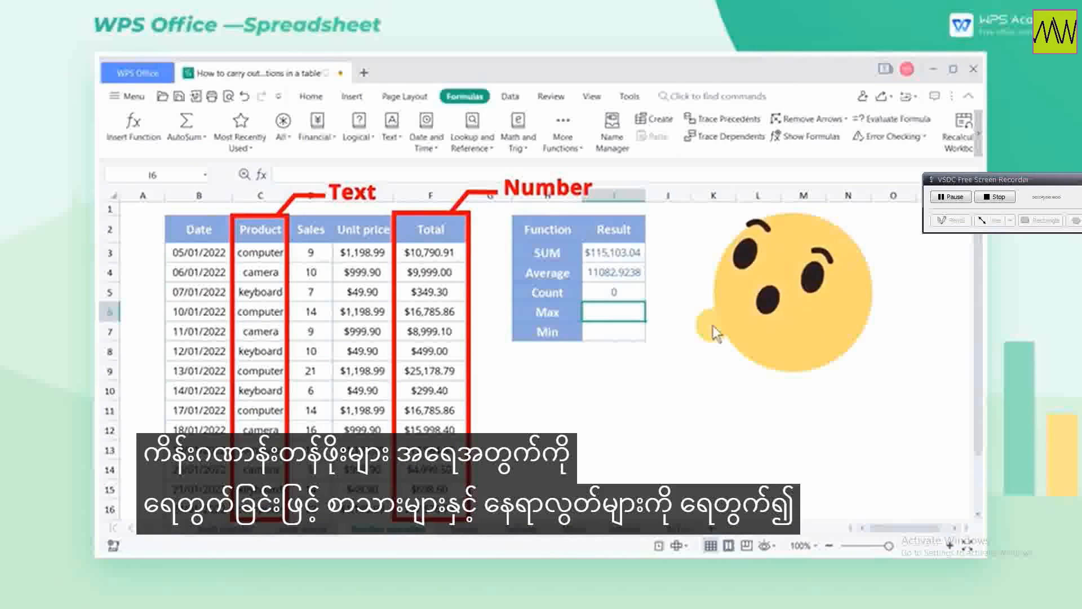
Find the maximum of the Total values F3:F18 in the Max result cell I6
{"action": "left_click", "coordinate": [186, 137]}
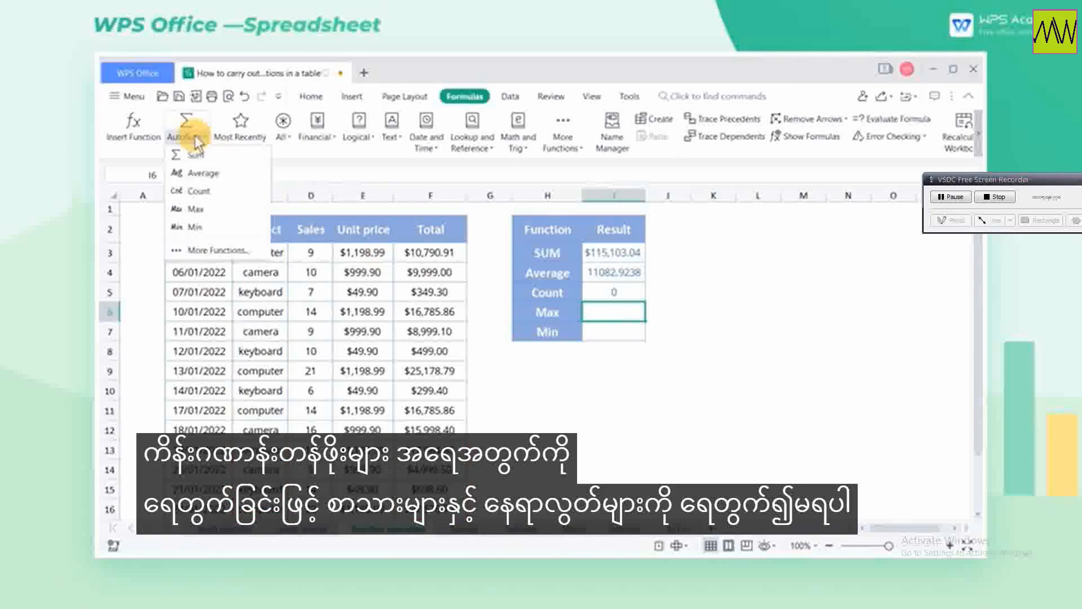
{"action": "left_click", "coordinate": [196, 208]}
{"action": "left_click_drag", "start_coordinate": [430, 253], "coordinate": [431, 427]}
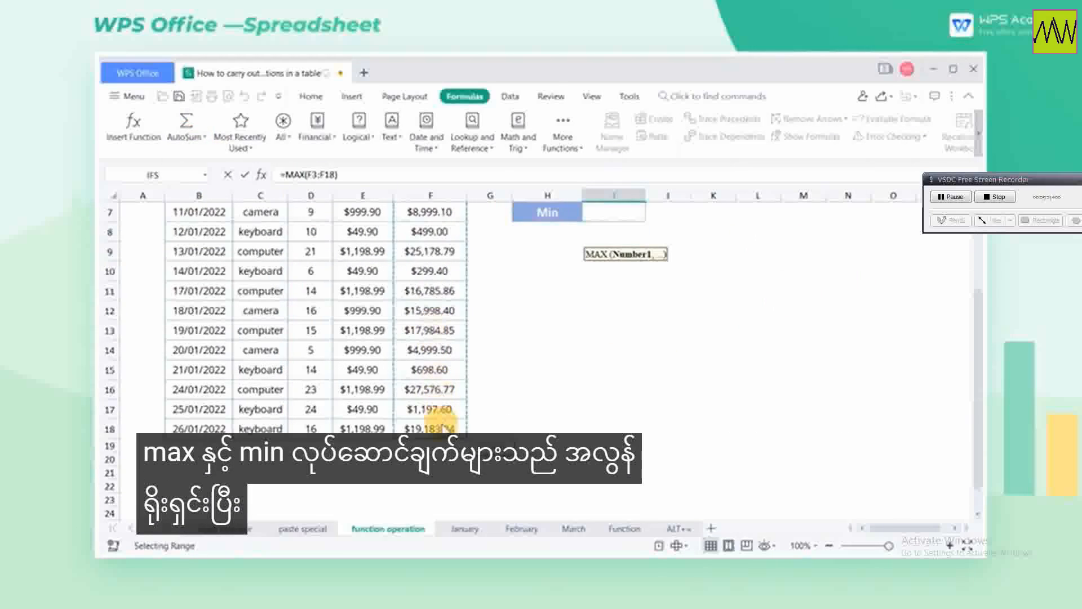
{"action": "key", "text": "Return"}
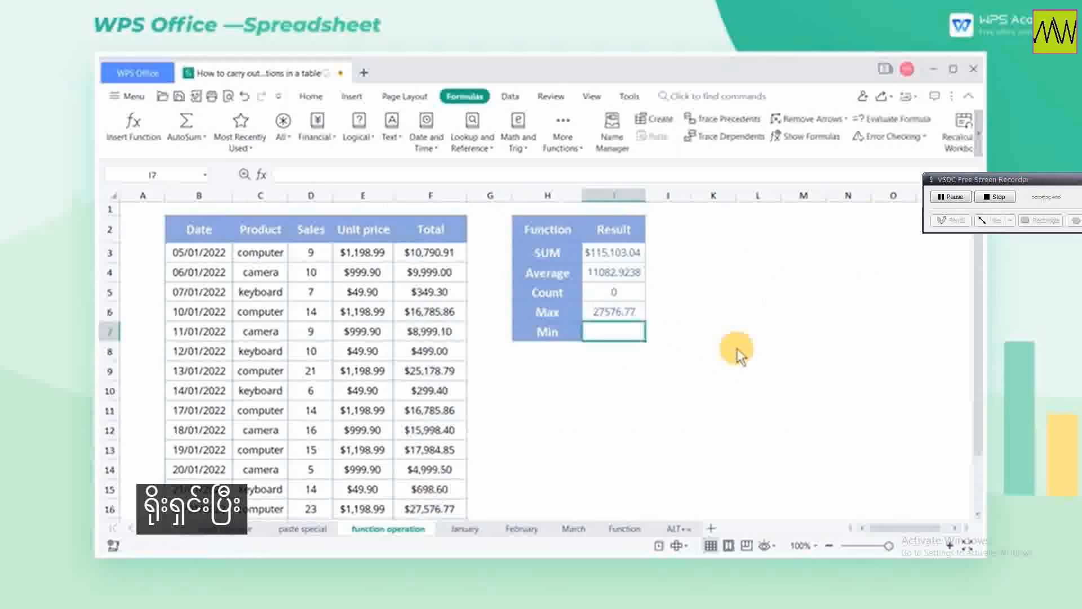
Find the minimum of the Total values F3:F18 in the Min result cell I7
{"action": "left_click", "coordinate": [186, 136]}
{"action": "left_click", "coordinate": [218, 225]}
{"action": "left_click_drag", "start_coordinate": [434, 252], "coordinate": [443, 389]}
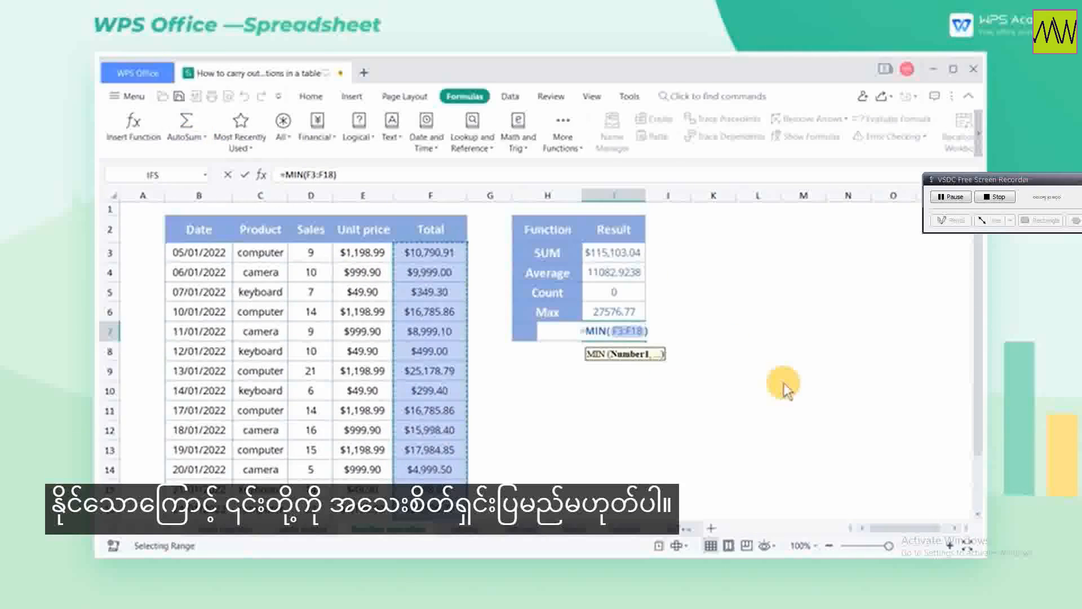
{"action": "key", "text": "Return"}
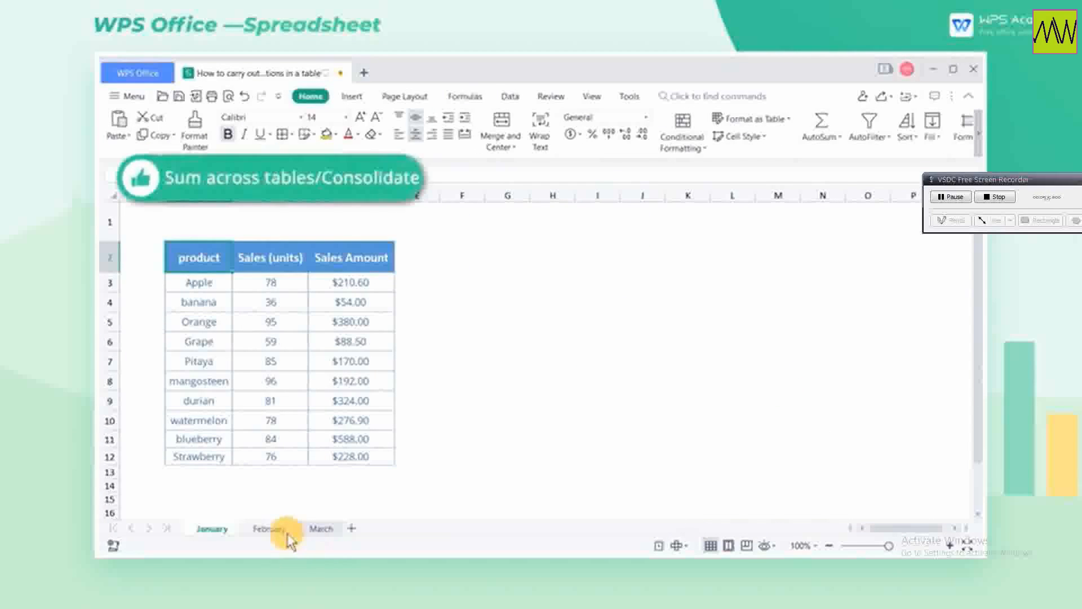
Examine the January, February and March sheets and compare their product lists
{"action": "left_click", "coordinate": [269, 529]}
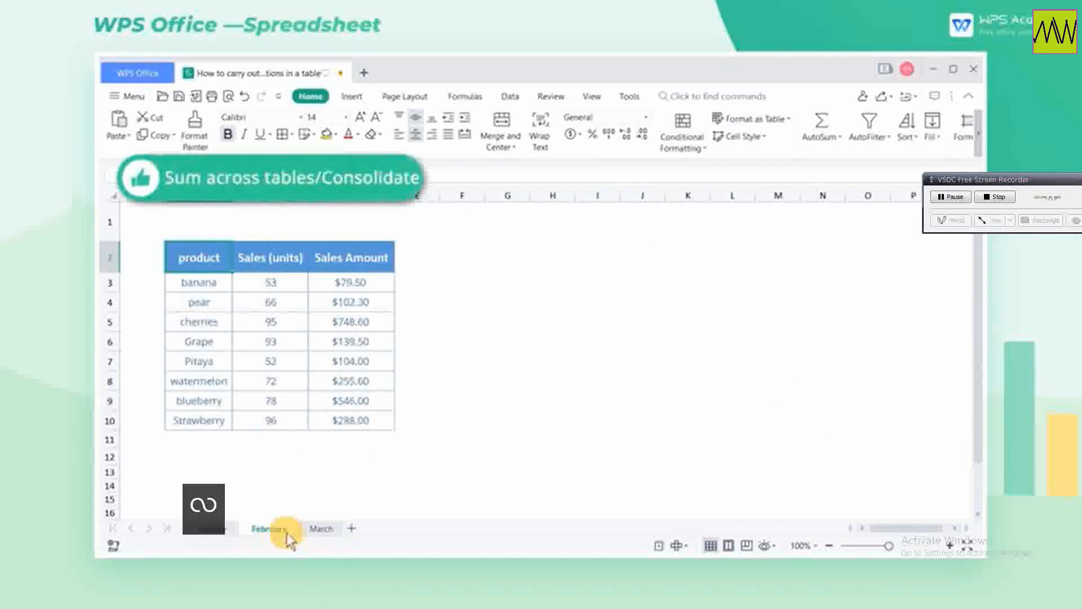
{"action": "left_click", "coordinate": [326, 533]}
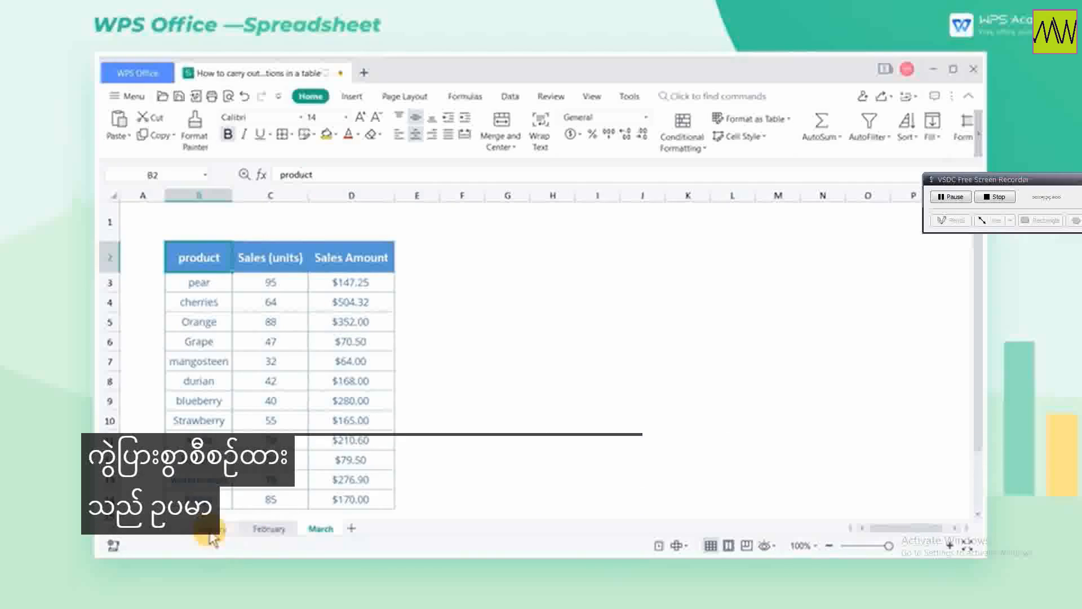
{"action": "left_click", "coordinate": [211, 531]}
{"action": "left_click_drag", "start_coordinate": [200, 285], "coordinate": [192, 342]}
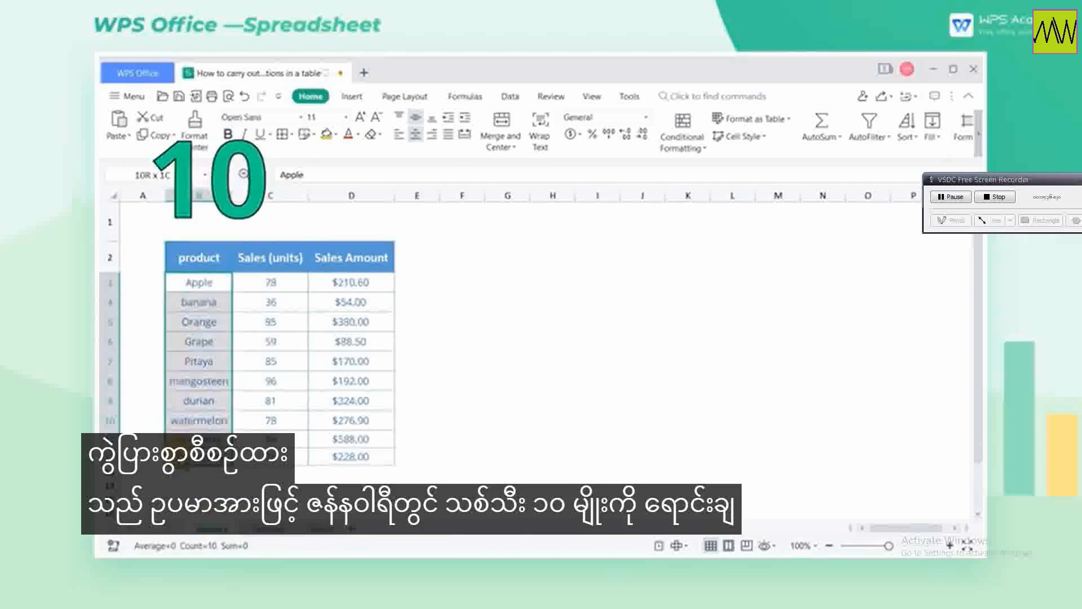
{"action": "left_click", "coordinate": [280, 533]}
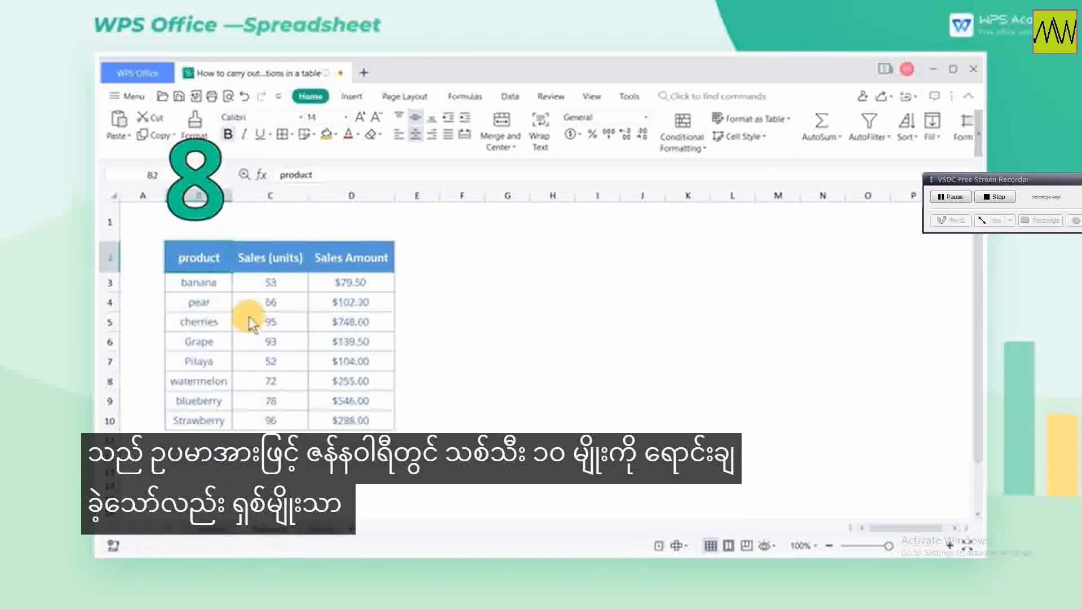
{"action": "left_click_drag", "start_coordinate": [211, 280], "coordinate": [213, 421]}
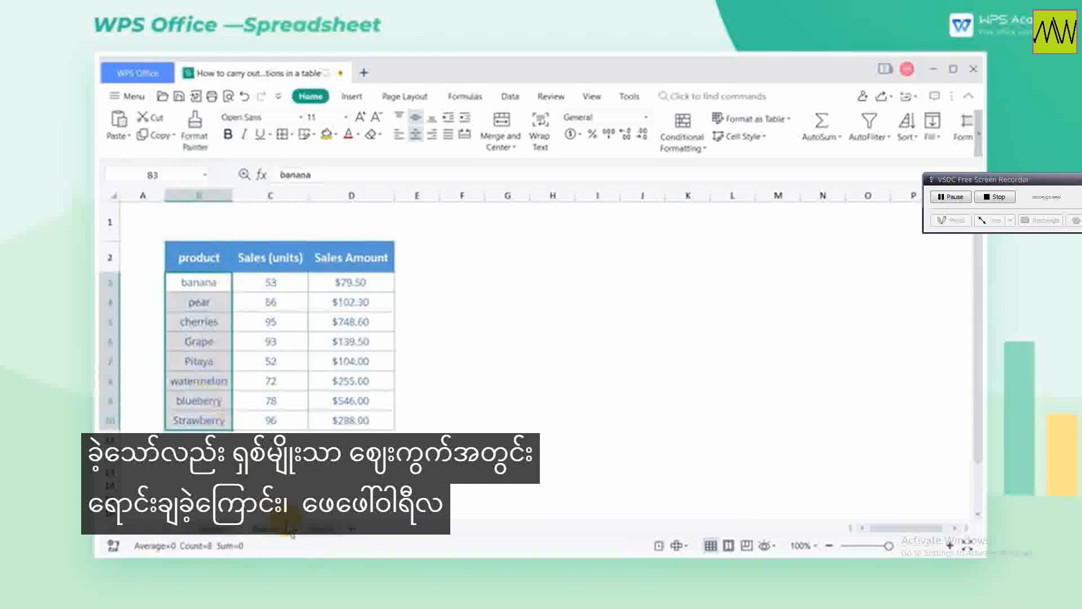
{"action": "left_click", "coordinate": [315, 530]}
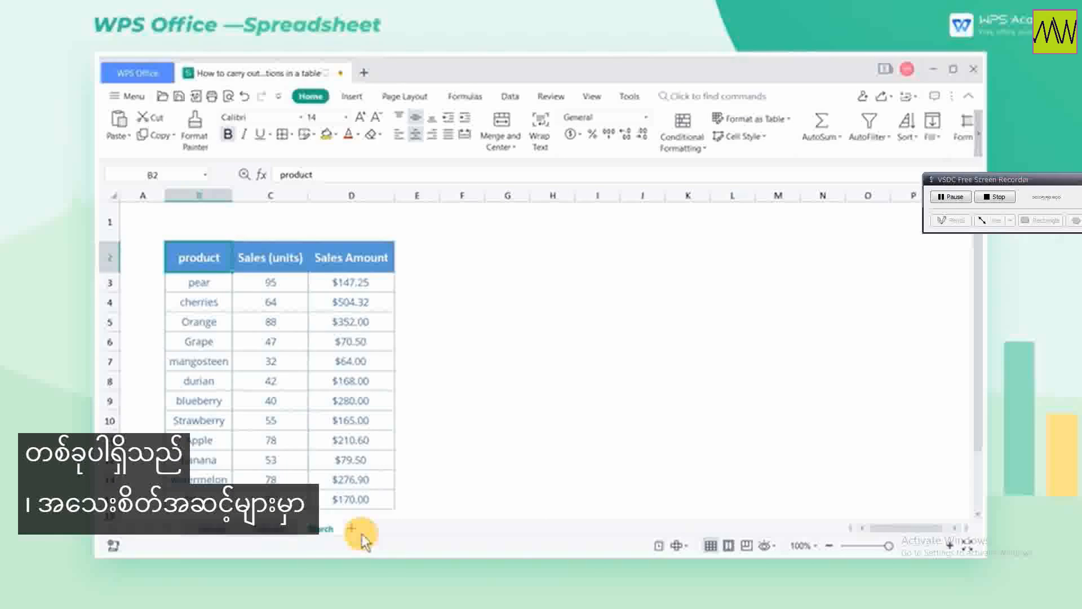
Add a new sheet named Summary after March and start a Consolidate operation at its cell B3
{"action": "left_click", "coordinate": [357, 529]}
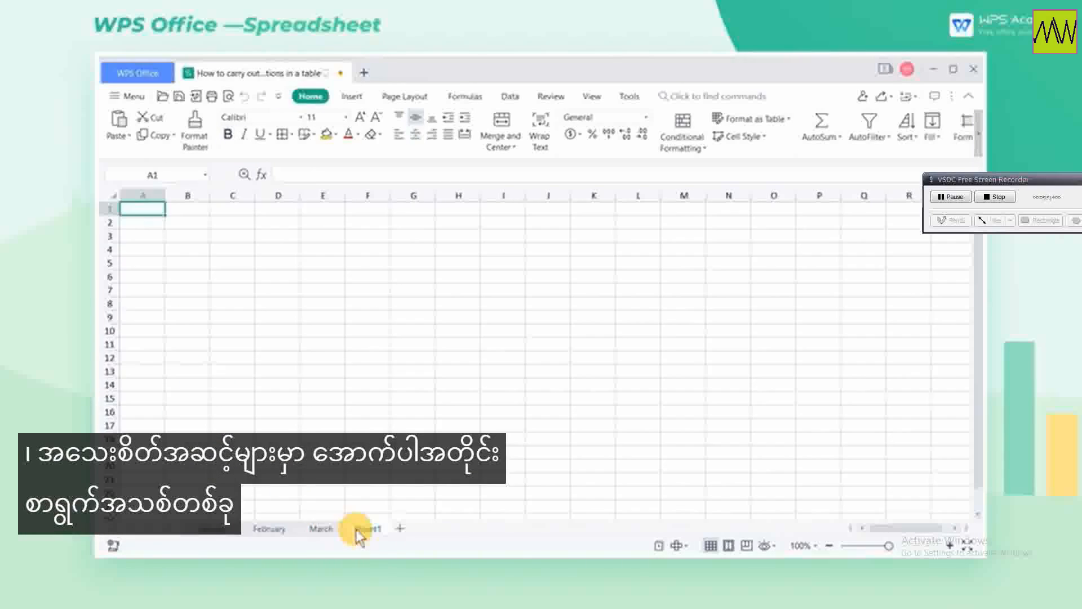
{"action": "left_click", "coordinate": [204, 235]}
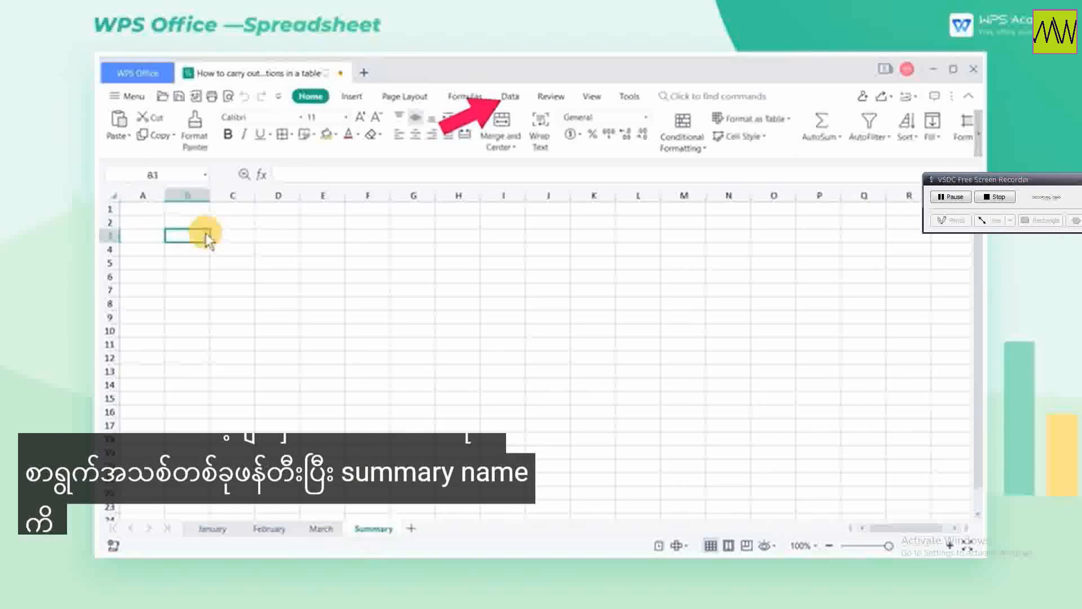
{"action": "left_click", "coordinate": [510, 97]}
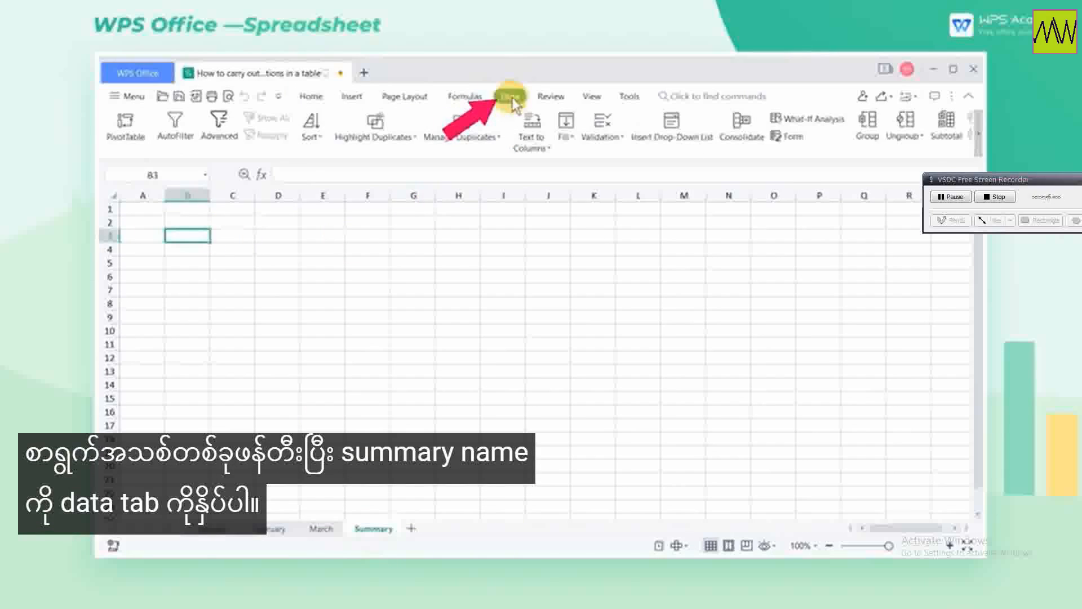
{"action": "left_click", "coordinate": [736, 138]}
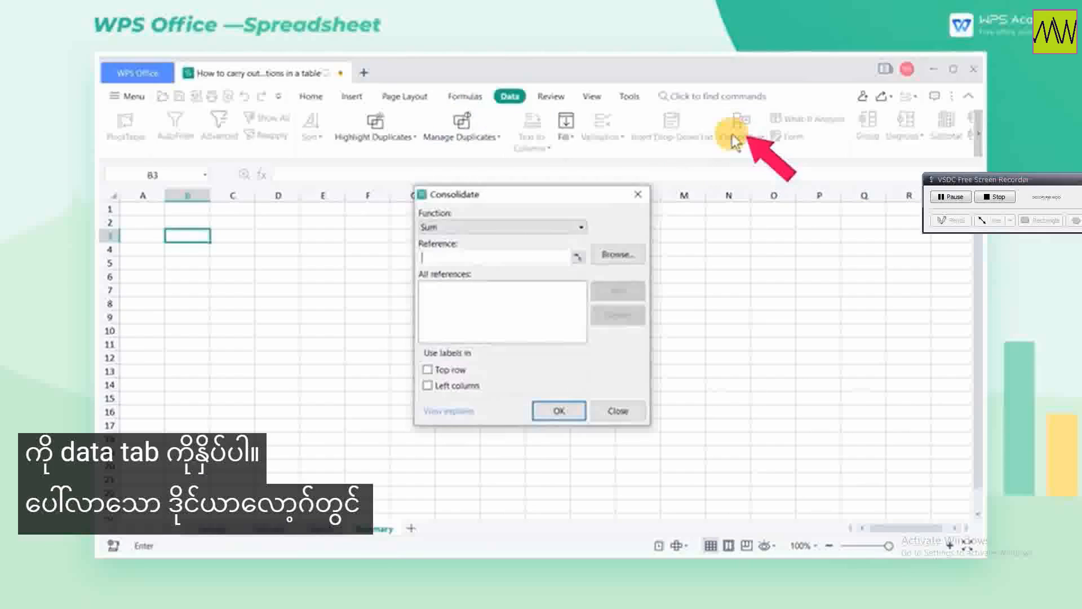
Add the January sheet's range B2:D12 to the consolidation references
{"action": "left_click", "coordinate": [578, 257]}
{"action": "left_click", "coordinate": [213, 530]}
{"action": "left_click_drag", "start_coordinate": [200, 272], "coordinate": [401, 428]}
{"action": "left_click", "coordinate": [642, 214]}
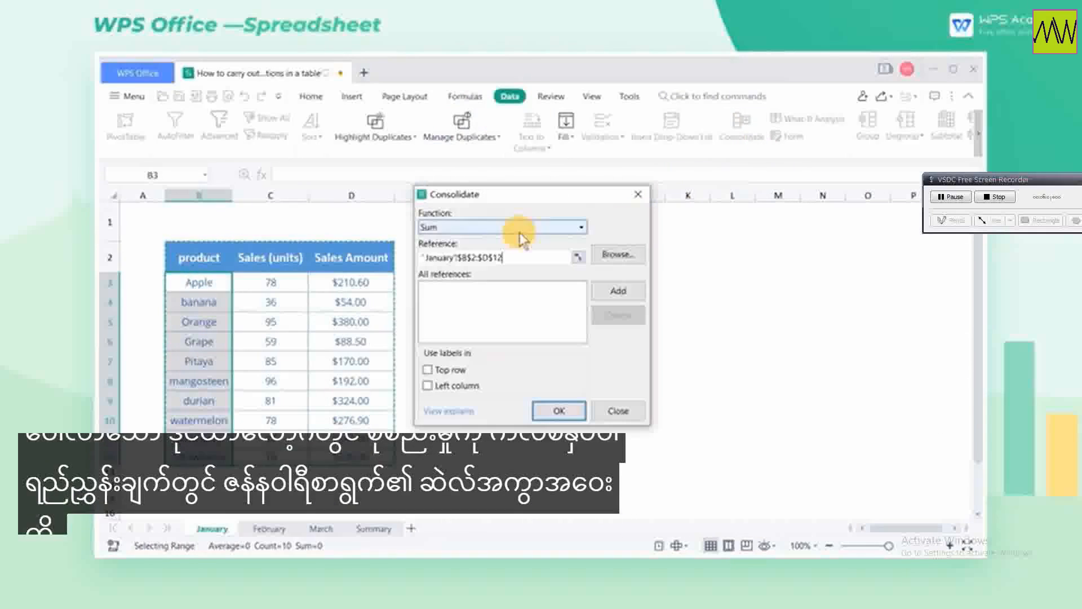
{"action": "left_click", "coordinate": [616, 291]}
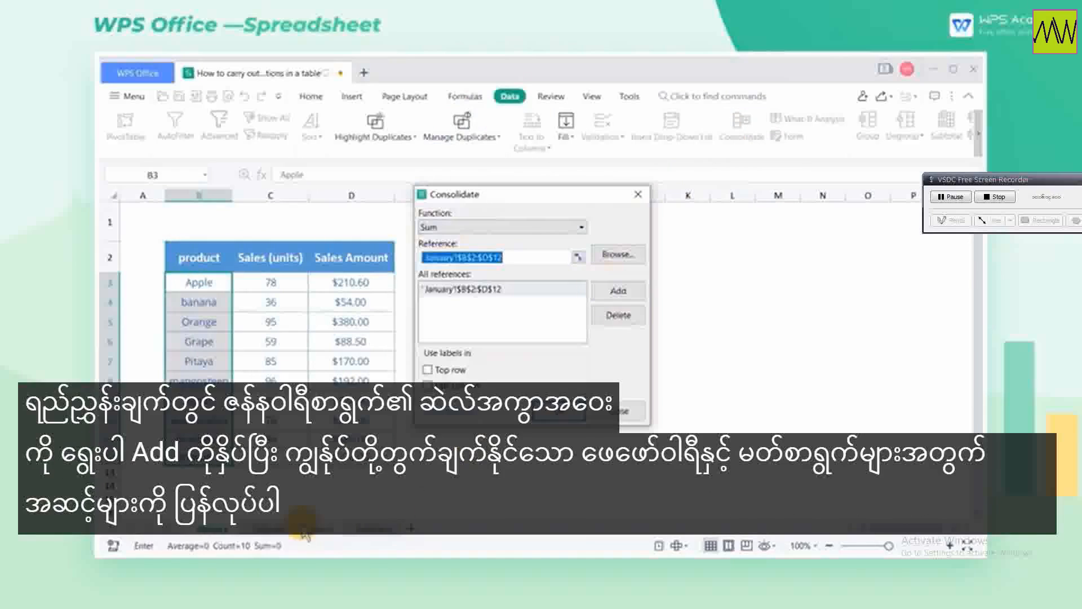
Add February's range B2:D10 and March's range B2:D14 to the consolidation references
{"action": "left_click", "coordinate": [270, 530]}
{"action": "left_click_drag", "start_coordinate": [207, 267], "coordinate": [393, 422]}
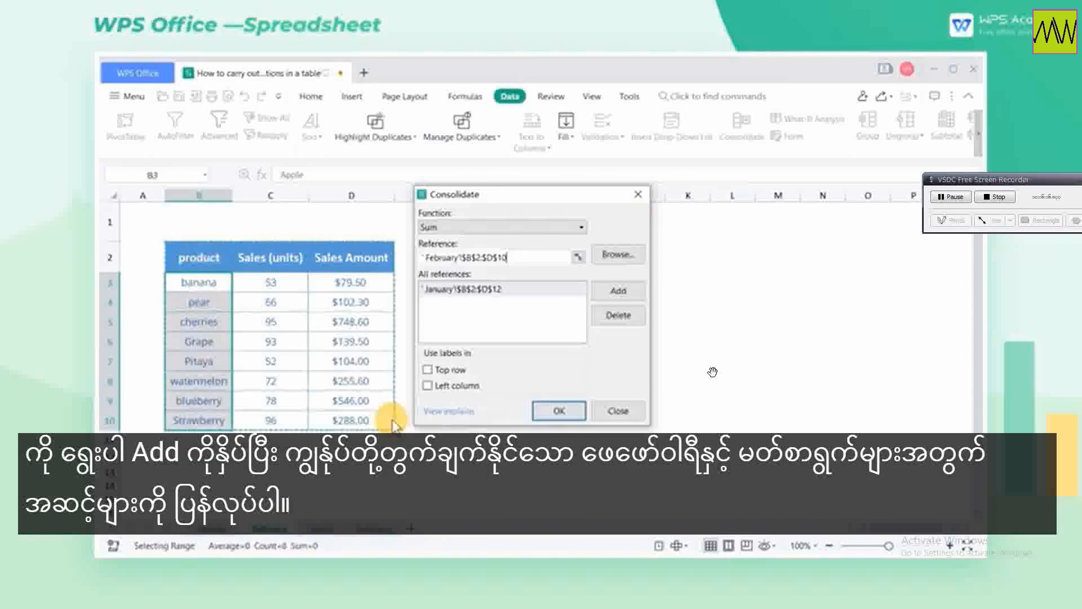
{"action": "left_click", "coordinate": [619, 291]}
{"action": "left_click", "coordinate": [321, 528]}
{"action": "left_click_drag", "start_coordinate": [199, 258], "coordinate": [375, 497]}
{"action": "left_click", "coordinate": [639, 291]}
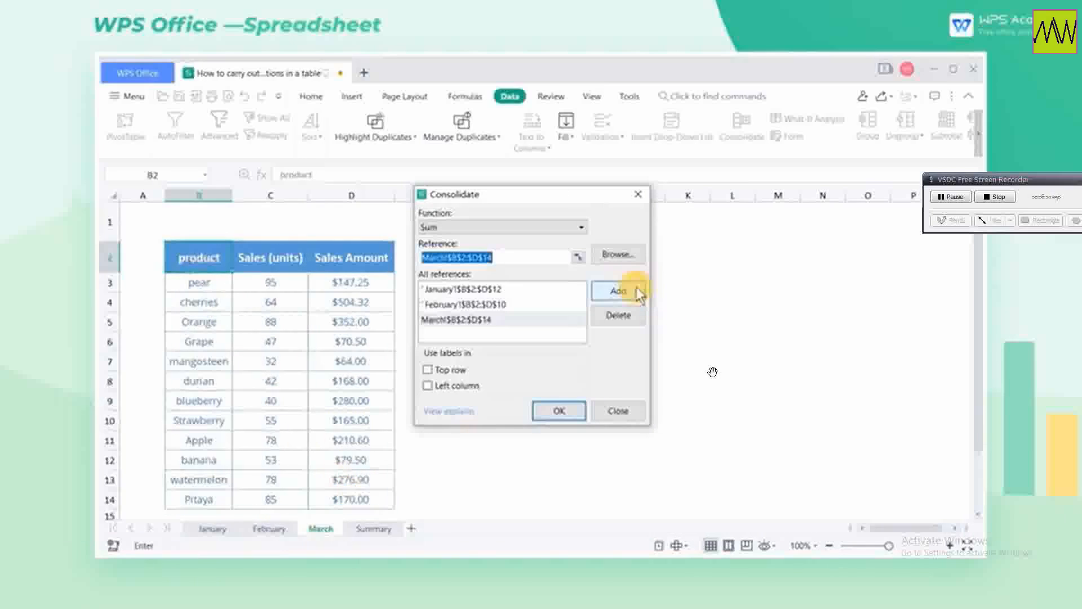
Consolidate the three ranges with the Sum function, using the top row and left column as labels
{"action": "left_click", "coordinate": [583, 228]}
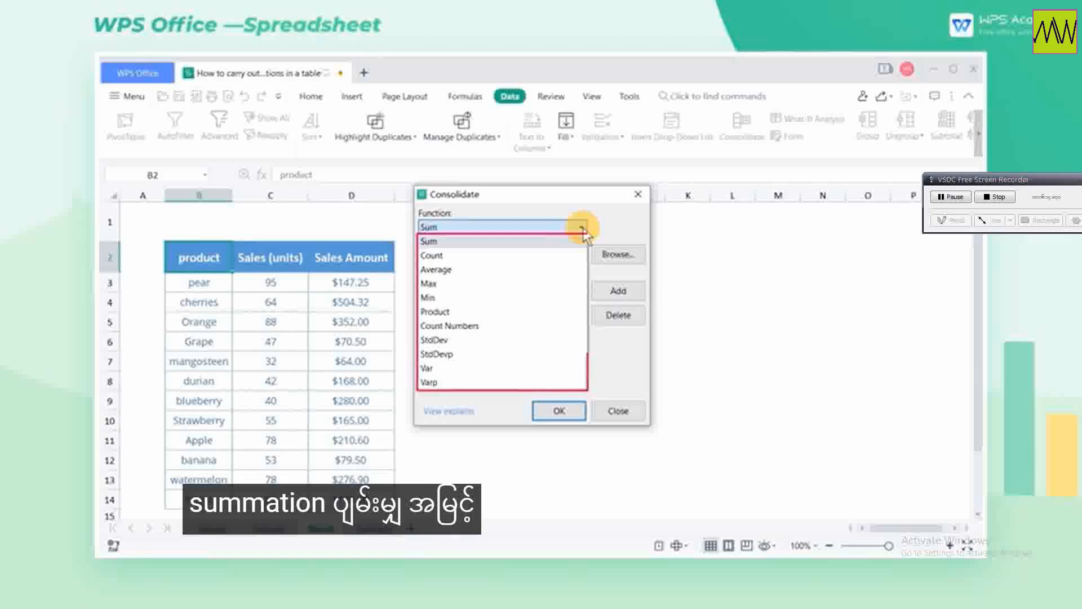
{"action": "left_click", "coordinate": [583, 228]}
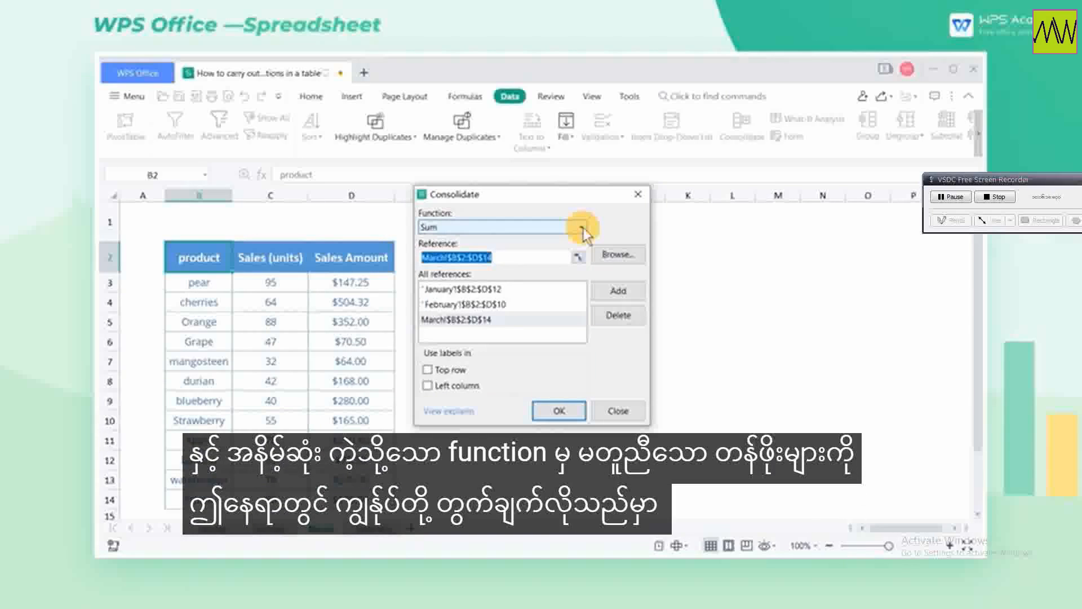
{"action": "left_click", "coordinate": [429, 370]}
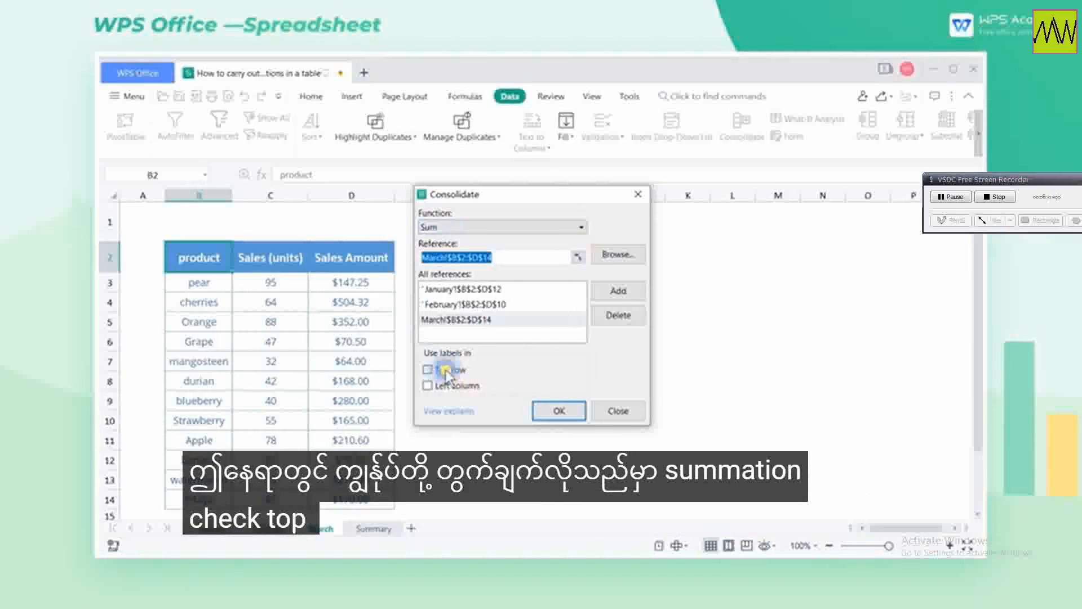
{"action": "left_click", "coordinate": [561, 413]}
Copy the March table and paste only its formatting onto the consolidated table starting at B3 of the Summary sheet
{"action": "left_click", "coordinate": [318, 528]}
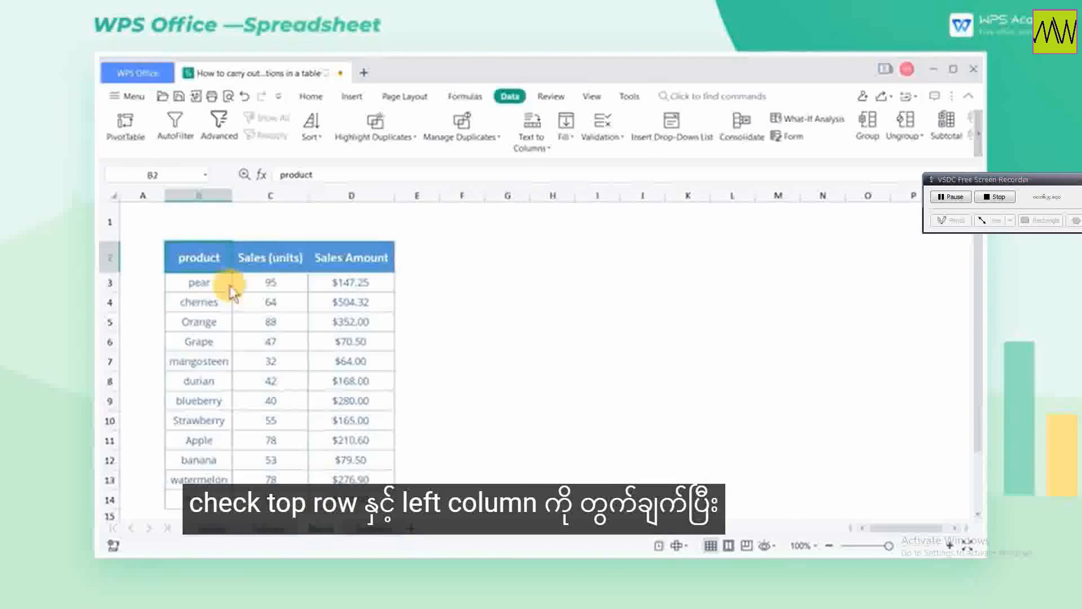
{"action": "left_click_drag", "start_coordinate": [199, 257], "coordinate": [349, 480]}
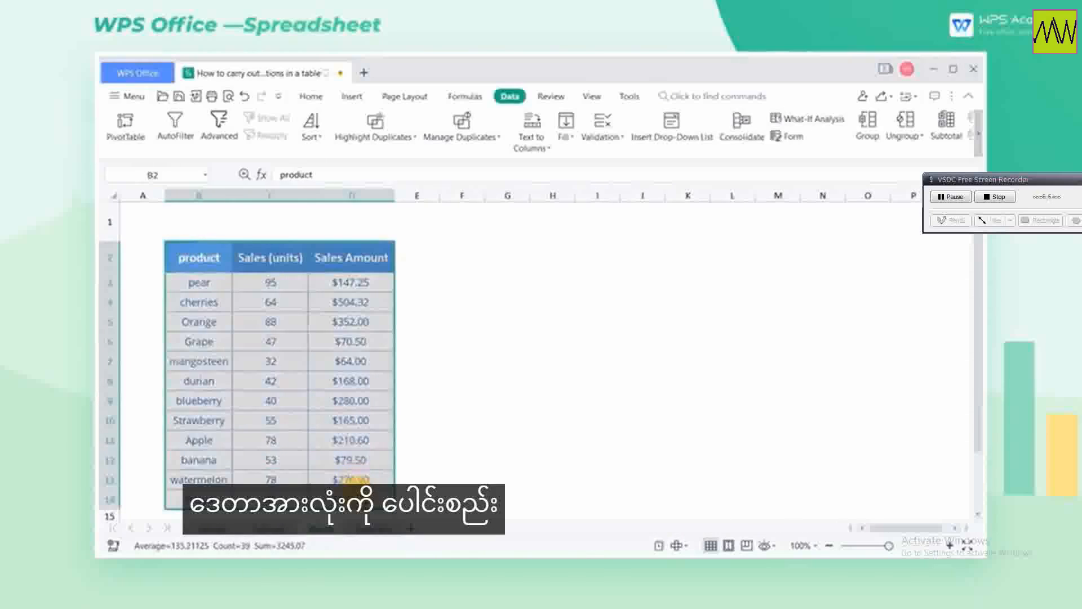
{"action": "left_click", "coordinate": [373, 529]}
{"action": "right_click", "coordinate": [206, 252]}
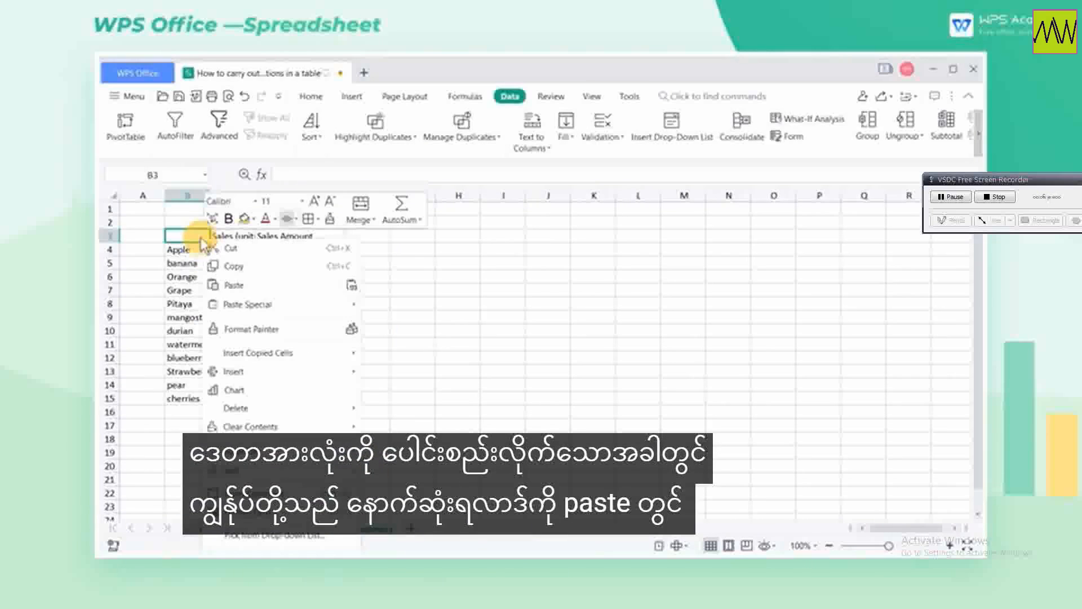
{"action": "mouse_move", "coordinate": [354, 307]}
{"action": "left_click", "coordinate": [405, 359]}
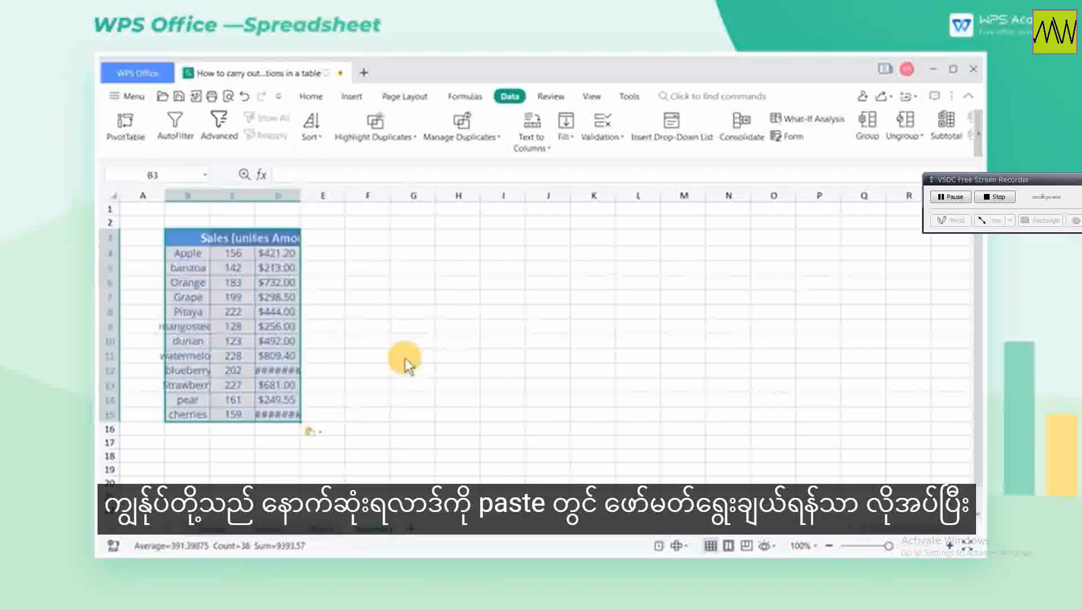
Auto-fit the column widths of the whole Summary sheet to their contents
{"action": "left_click", "coordinate": [107, 196]}
{"action": "double_click", "coordinate": [209, 198]}
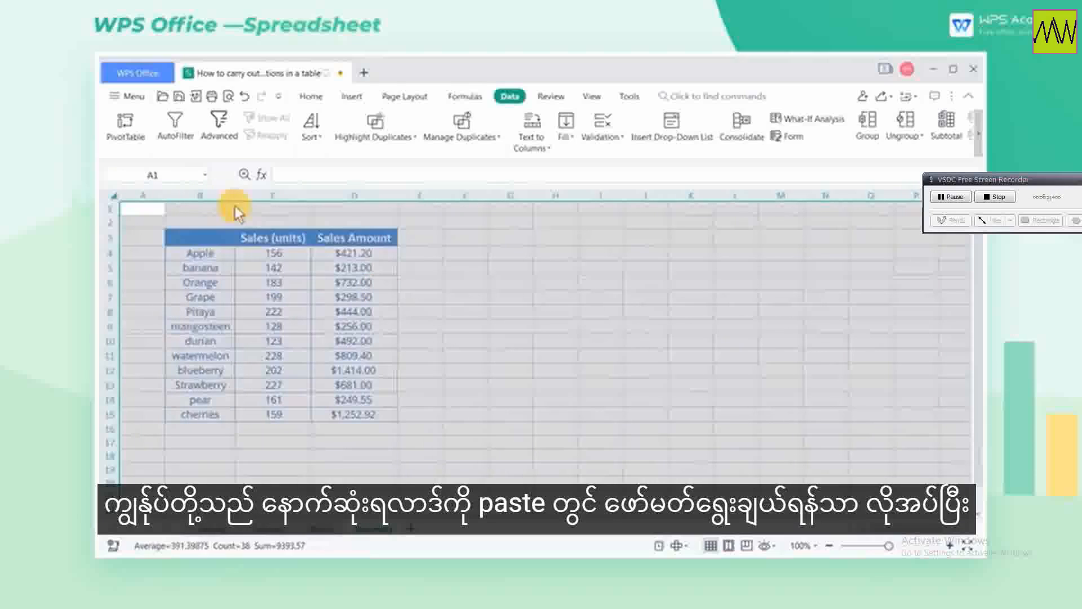
{"action": "left_click", "coordinate": [465, 309]}
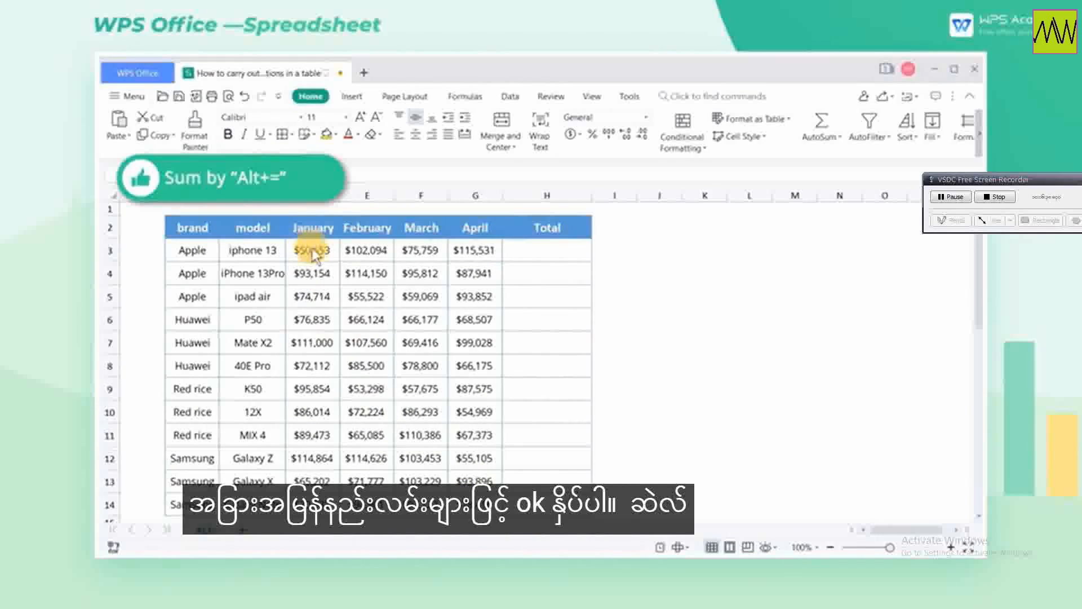
Fill the Total column of the phone sales table by applying AutoSum to the monthly values and empty totals, D3:H14
{"action": "left_click_drag", "start_coordinate": [312, 250], "coordinate": [583, 484]}
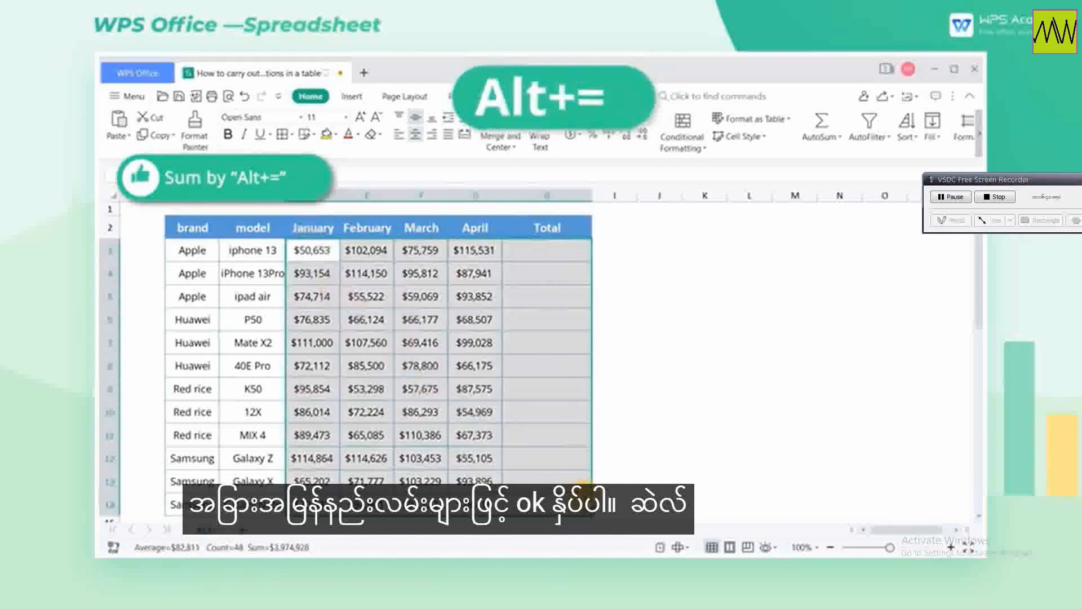
{"action": "key", "text": "alt+equal"}
{"action": "left_click", "coordinate": [654, 482]}
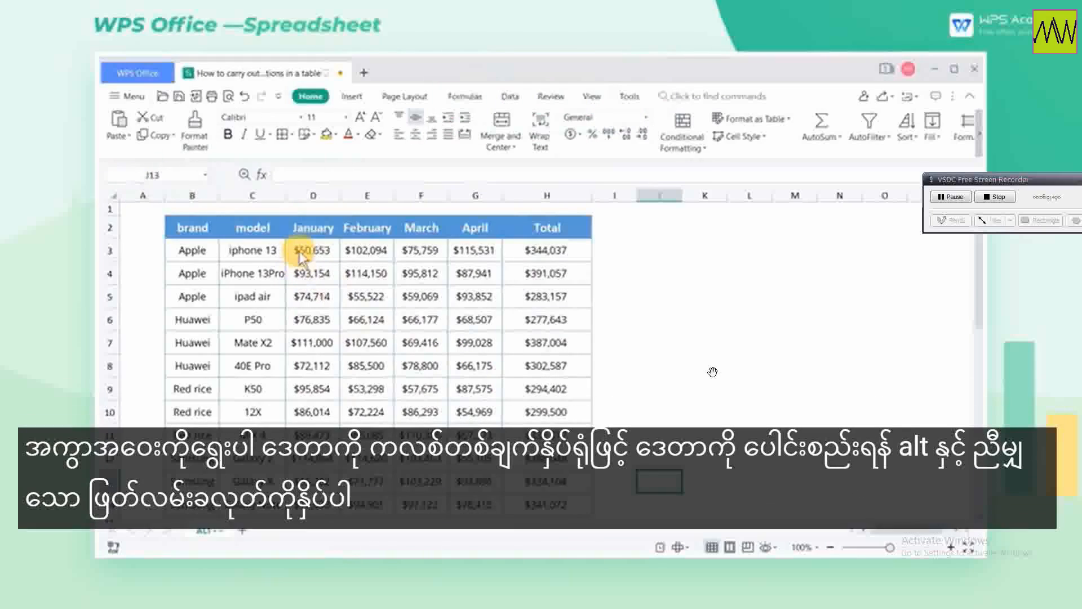
Check the Total values of the iphone 13 and iPhone 13Pro rows against the sums of D3:G3 and D4:G4
{"action": "left_click_drag", "start_coordinate": [302, 253], "coordinate": [474, 251]}
{"action": "left_click_drag", "start_coordinate": [311, 273], "coordinate": [474, 274]}
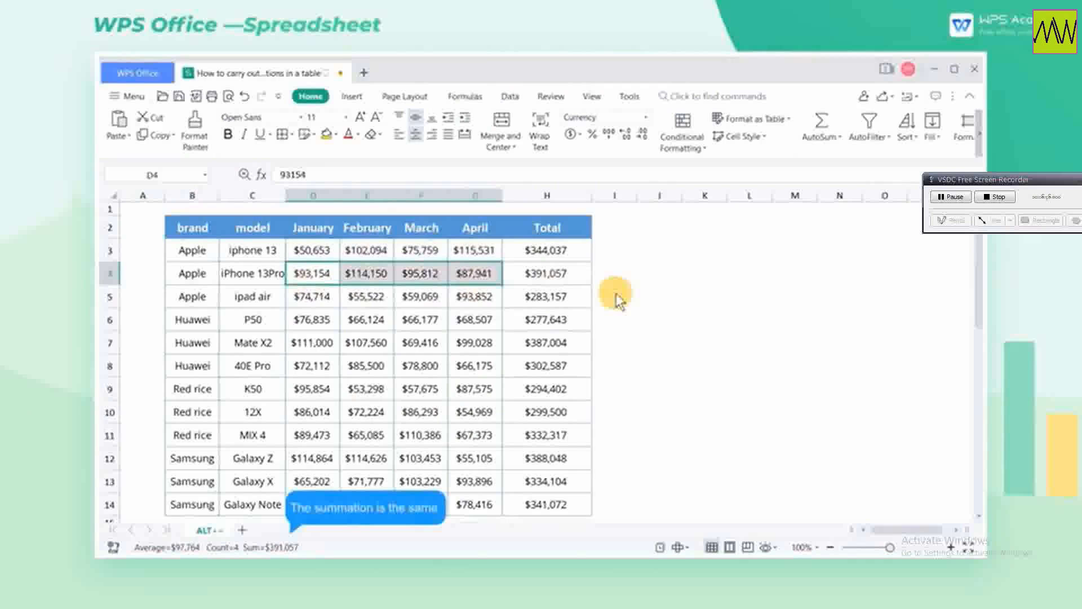
{"action": "left_click", "coordinate": [620, 299]}
Apply AutoSum to D19:H34 of the second table to calculate its Total column and Summary rows
{"action": "scroll", "coordinate": [685, 385], "scroll_direction": "down", "scroll_amount": 5}
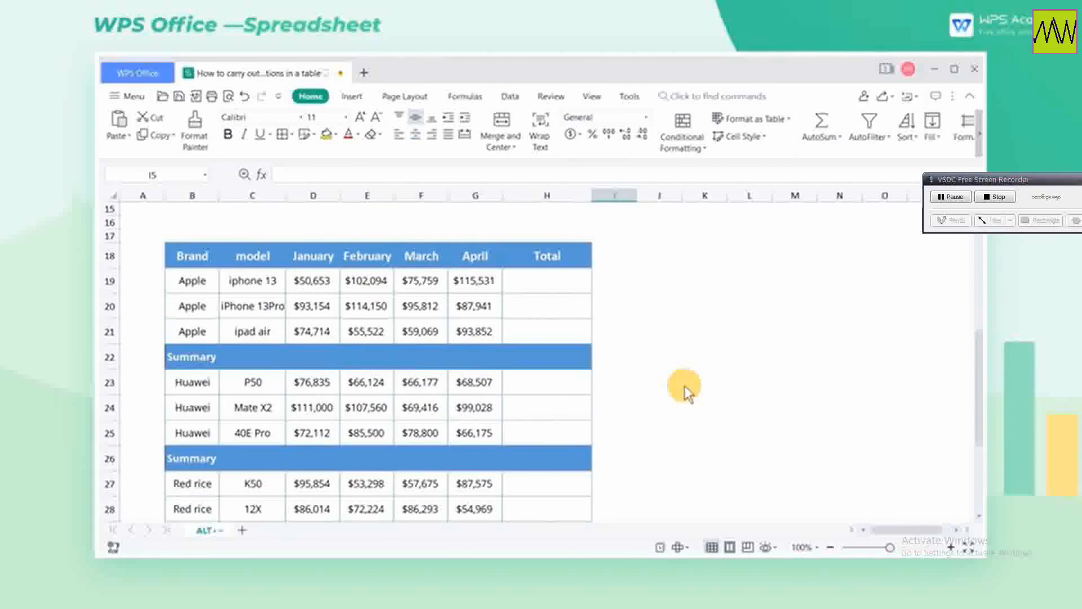
{"action": "scroll", "coordinate": [685, 385], "scroll_direction": "down", "scroll_amount": 3}
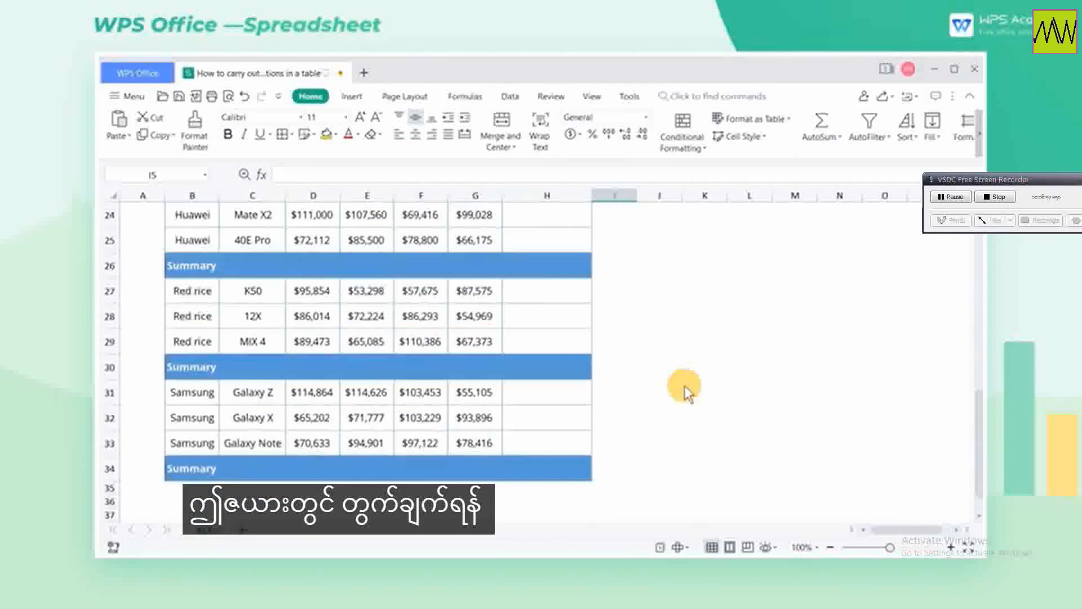
{"action": "scroll", "coordinate": [685, 385], "scroll_direction": "up", "scroll_amount": 3}
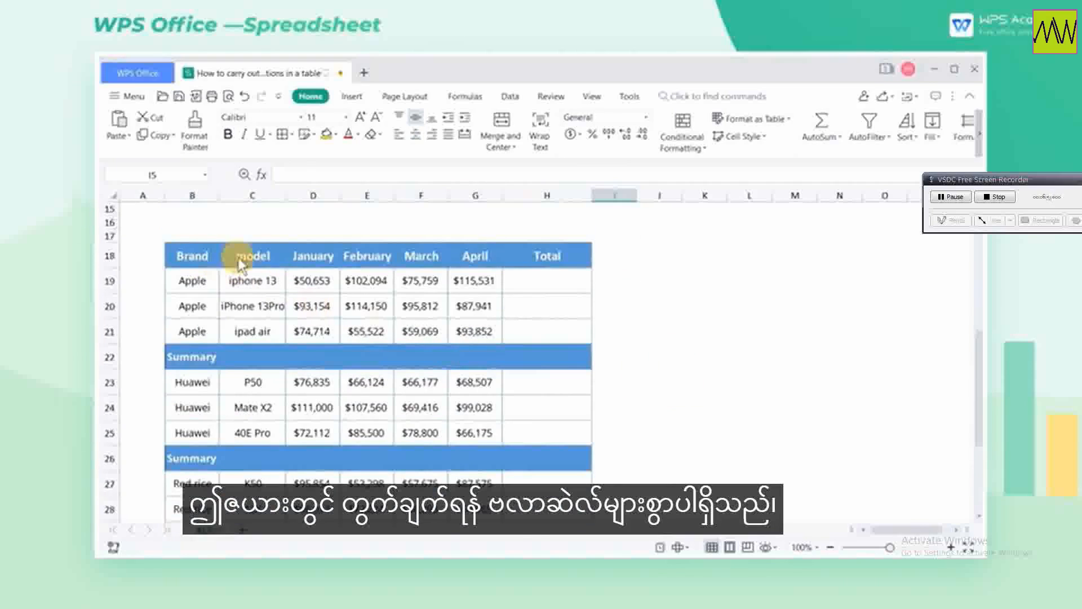
{"action": "left_click_drag", "start_coordinate": [309, 280], "coordinate": [558, 468]}
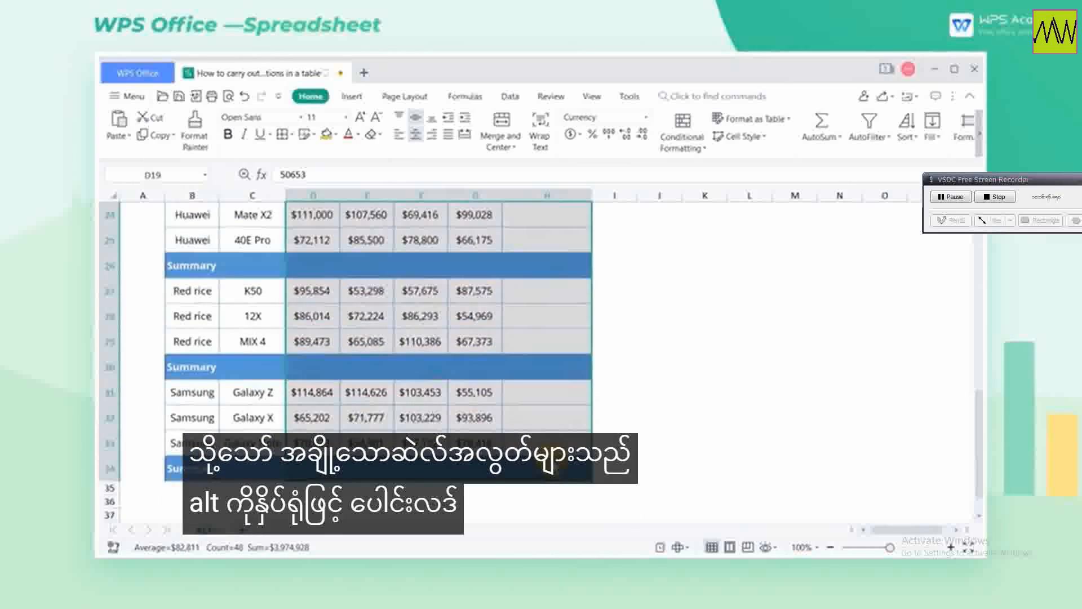
{"action": "key", "text": "alt+equal"}
{"action": "left_click", "coordinate": [708, 443]}
{"action": "scroll", "coordinate": [705, 440], "scroll_direction": "up", "scroll_amount": 3}
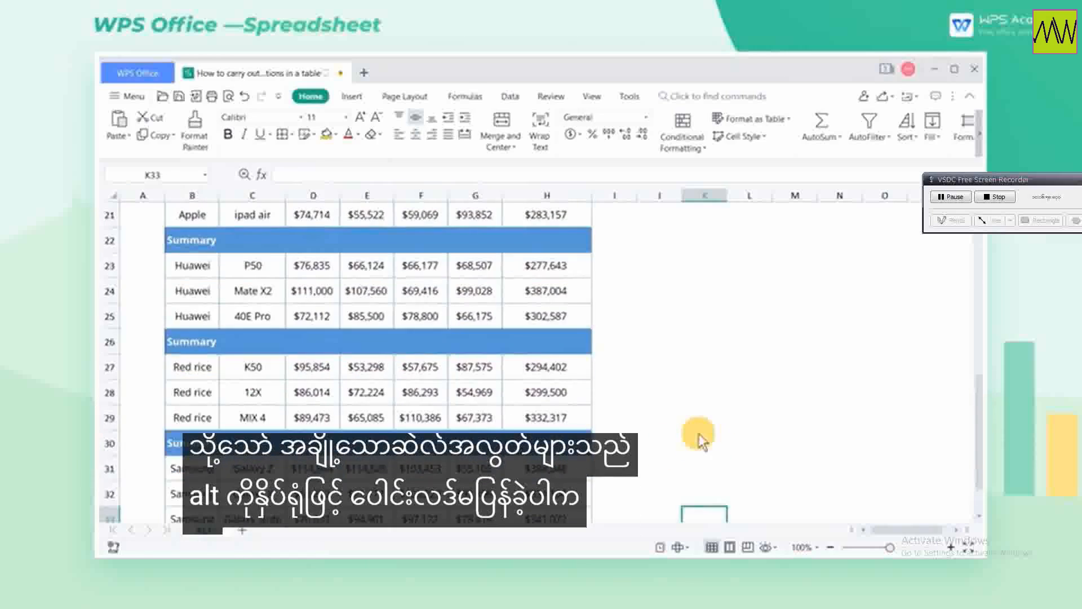
Select only the blank cells within D19:H34 using Go To Blanks and fill them with AutoSum to calculate the Summary rows
{"action": "left_click_drag", "start_coordinate": [313, 282], "coordinate": [560, 432]}
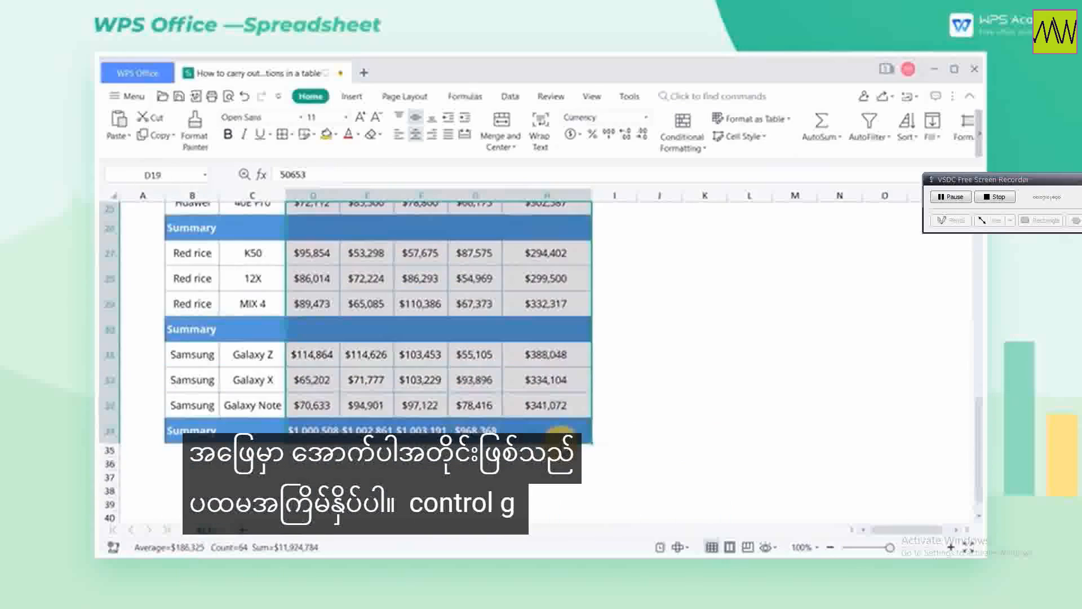
{"action": "key", "text": "ctrl+g"}
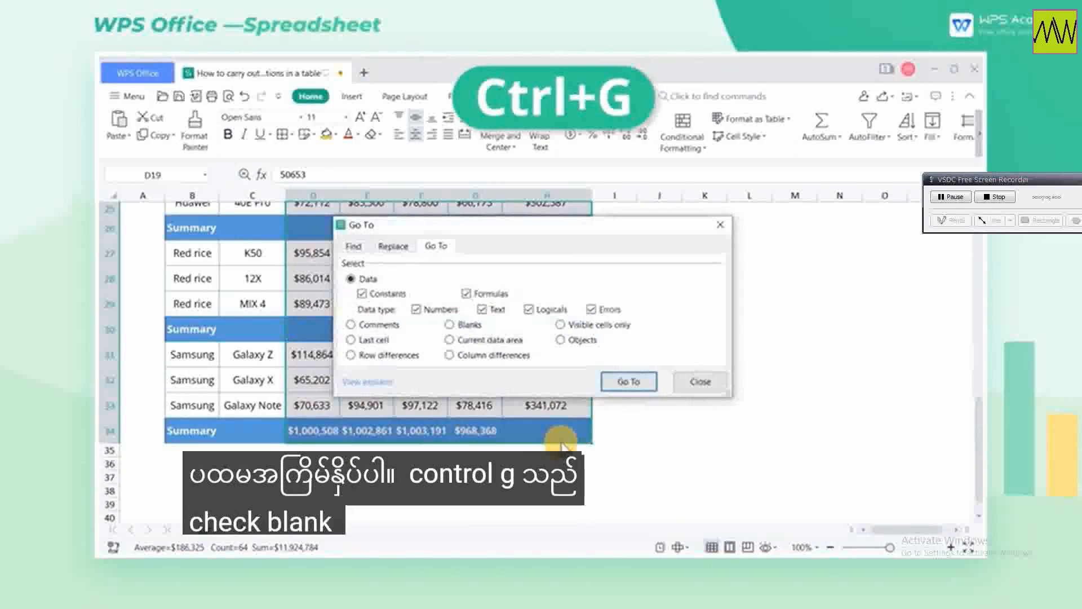
{"action": "left_click", "coordinate": [469, 324]}
{"action": "left_click", "coordinate": [629, 382]}
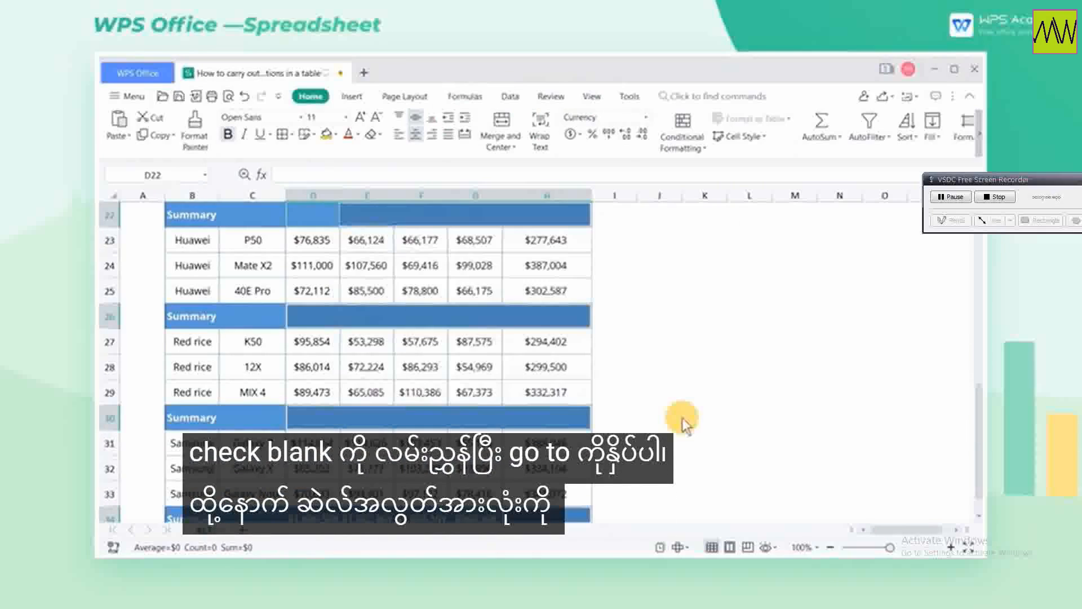
{"action": "key", "text": "alt+equal"}
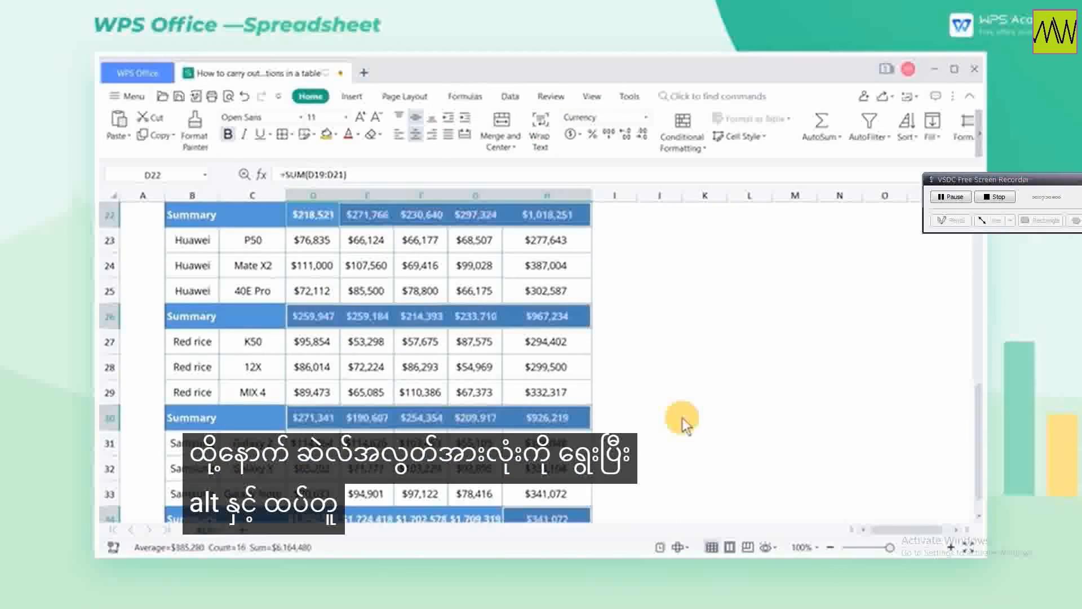
{"action": "left_click", "coordinate": [682, 418]}
Check the Apple Summary row's total against the Total values in H19:H21
{"action": "scroll", "coordinate": [682, 418], "scroll_direction": "up", "scroll_amount": 3}
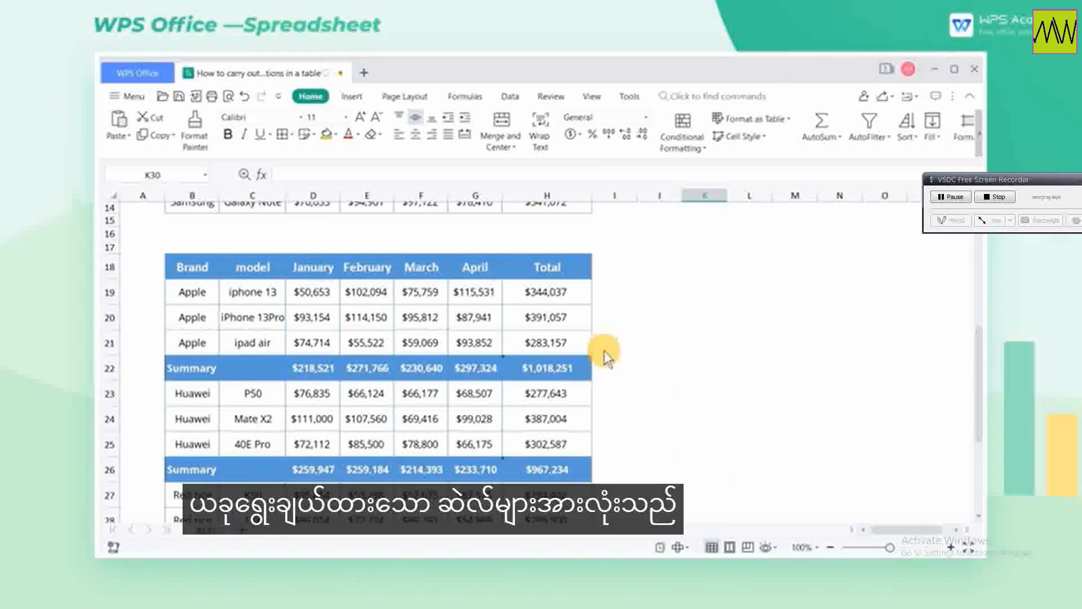
{"action": "left_click", "coordinate": [579, 293]}
{"action": "left_click_drag", "start_coordinate": [579, 293], "coordinate": [575, 340]}
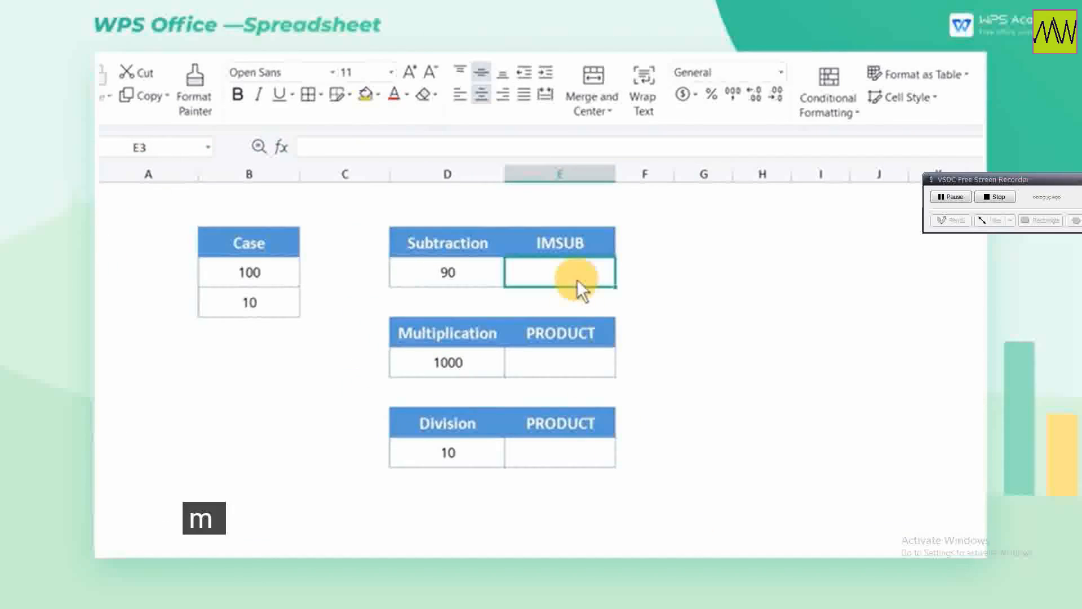
Enter =IMSUB(B3,B4) in cell E3 under IMSUB to subtract the second Case value from the first
{"action": "type", "text": "="}
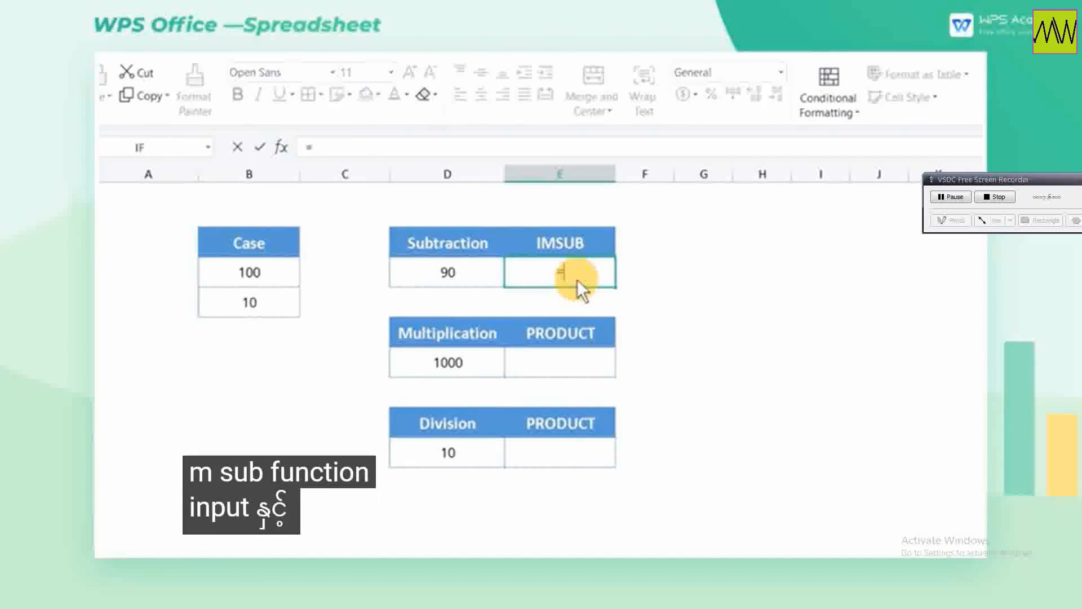
{"action": "type", "text": "IMSU"}
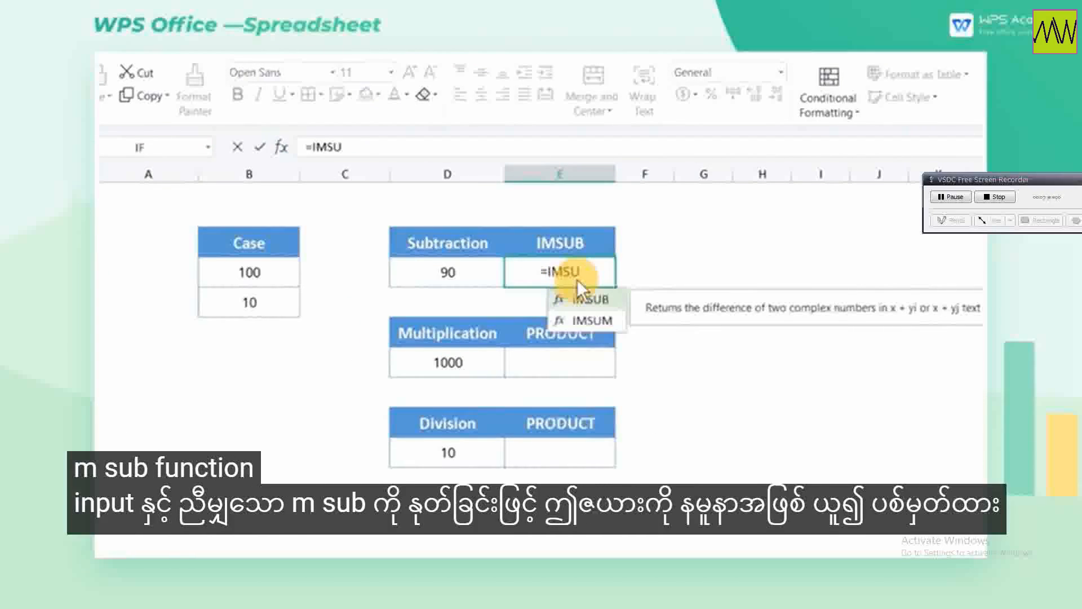
{"action": "key", "text": "Tab"}
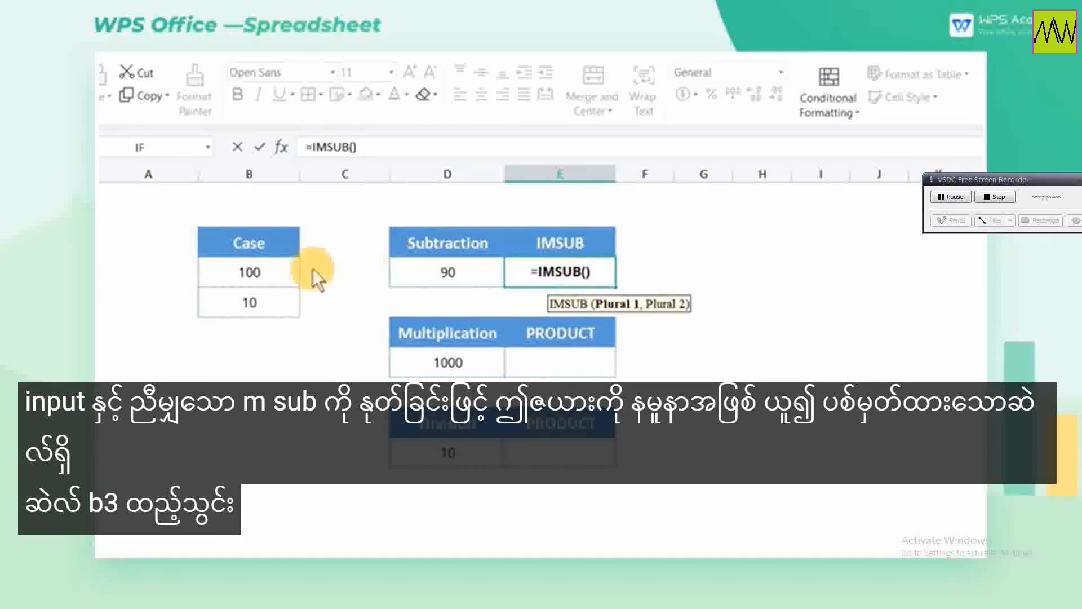
{"action": "left_click", "coordinate": [282, 276]}
{"action": "type", "text": ","}
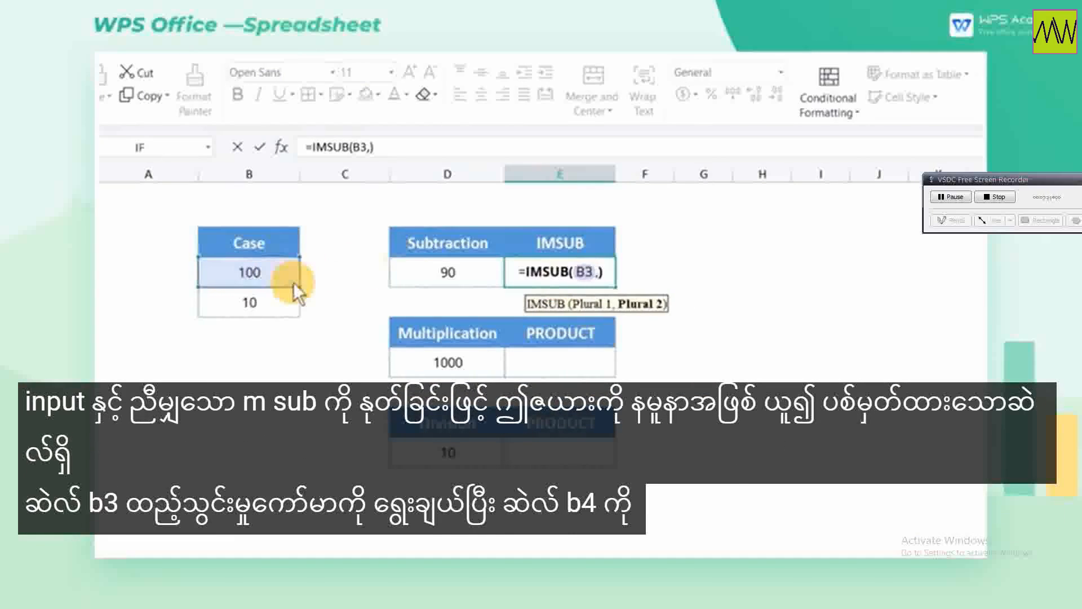
{"action": "left_click", "coordinate": [283, 303]}
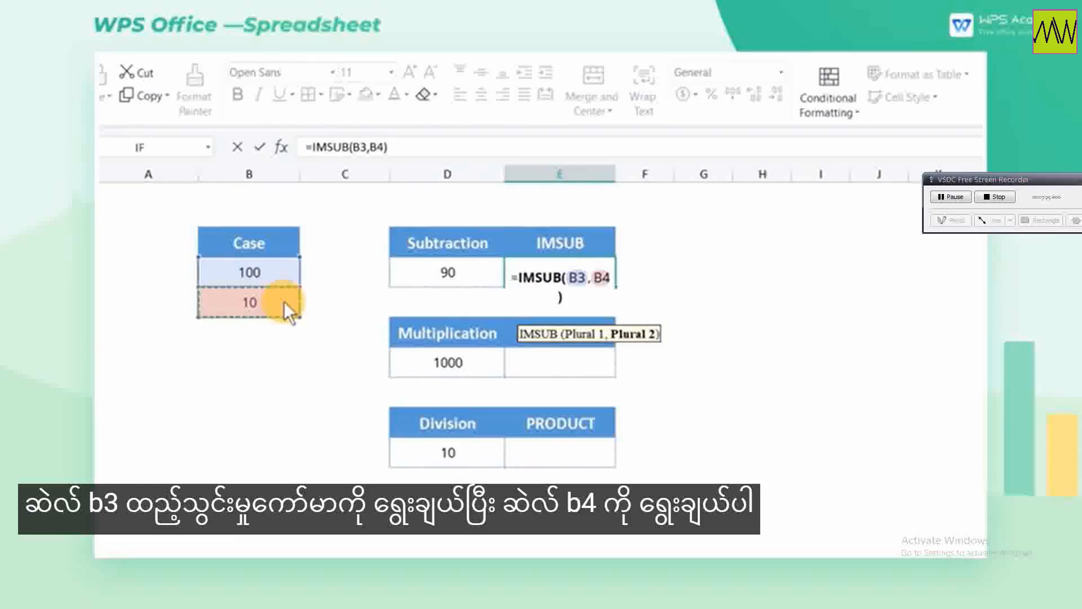
{"action": "key", "text": "Return"}
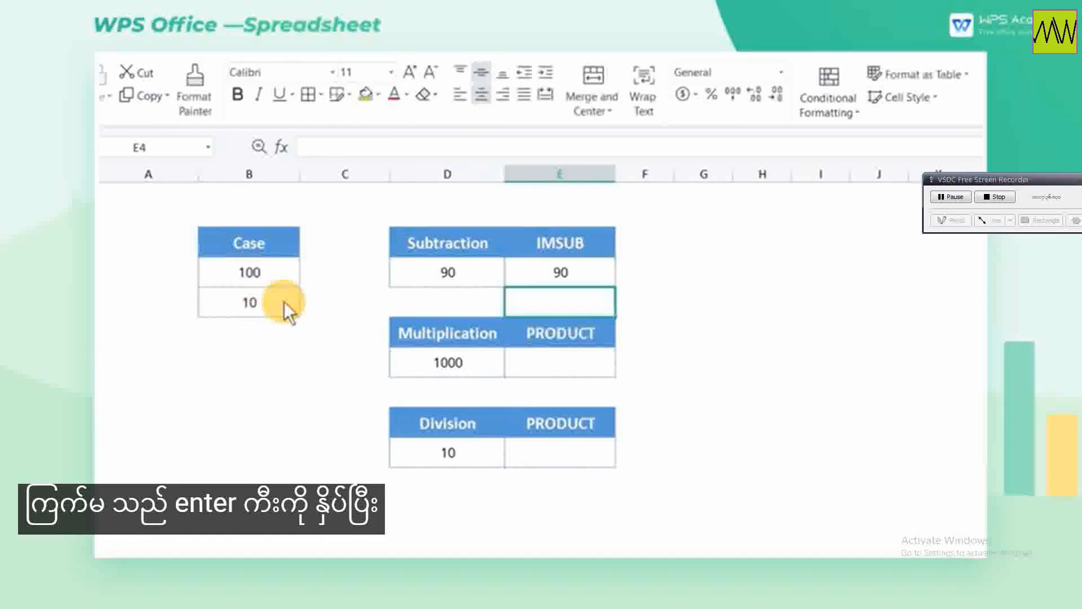
Enter =PRODUCT(B3,B4) in cell E6, beside the Multiplication result, to multiply the two Case values
{"action": "left_click", "coordinate": [547, 354]}
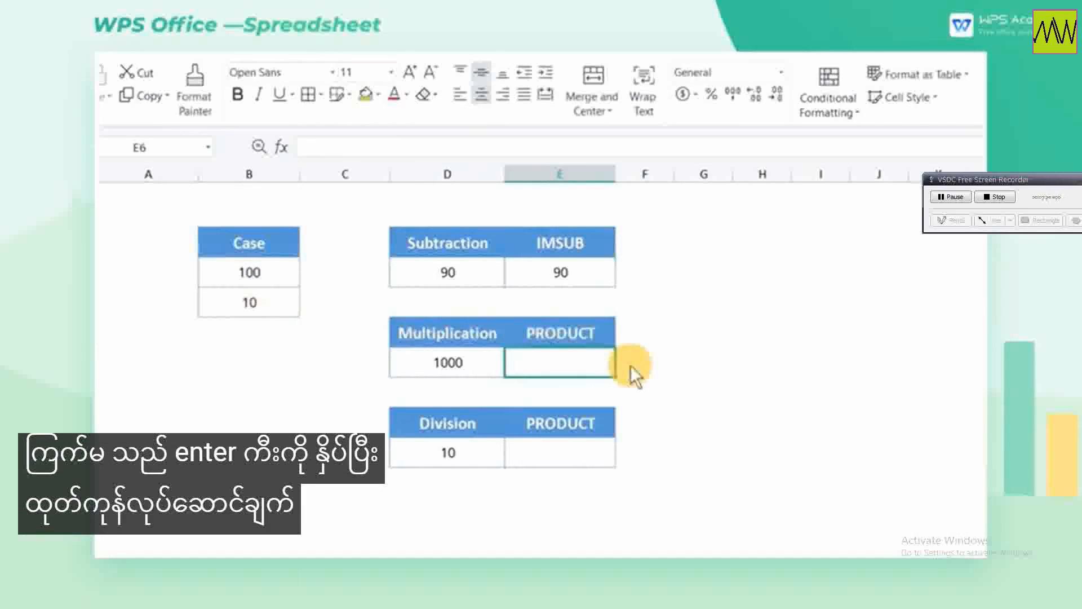
{"action": "type", "text": "=PRO"}
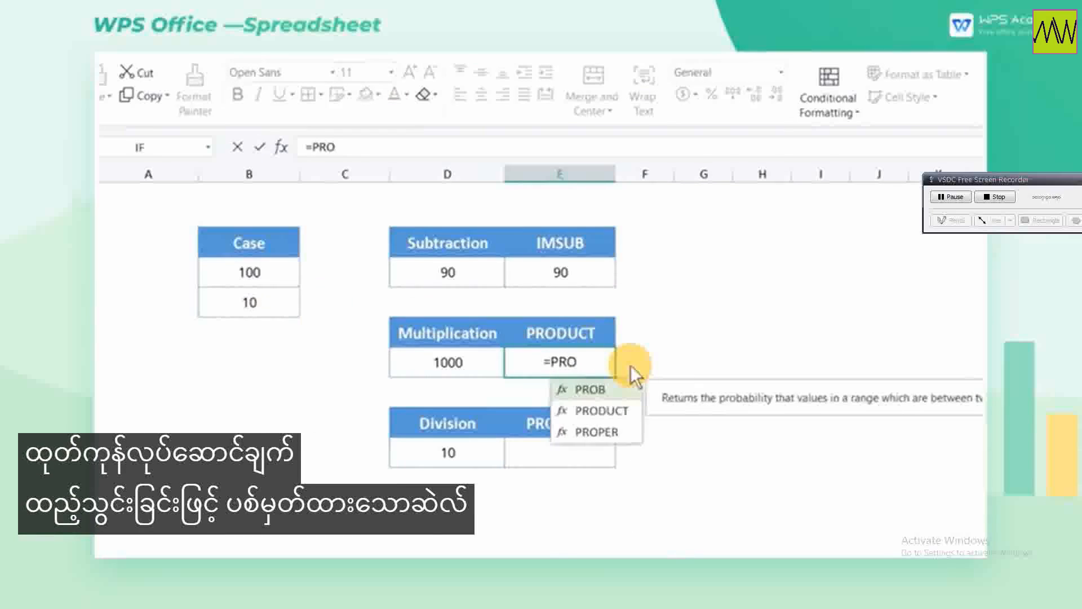
{"action": "key", "text": "Down"}
{"action": "key", "text": "Tab"}
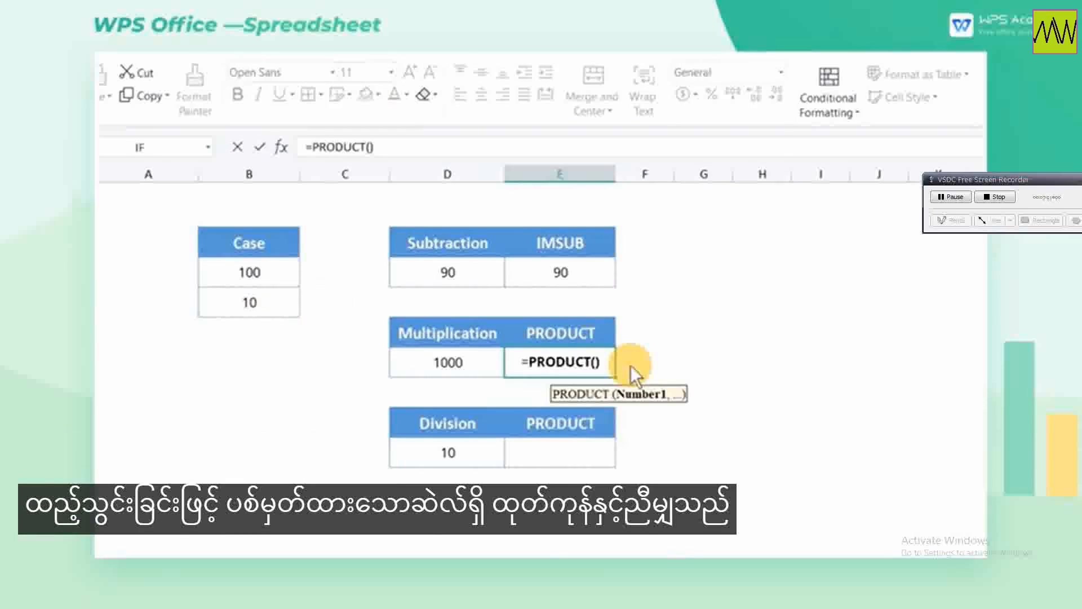
{"action": "left_click", "coordinate": [291, 276]}
{"action": "left_click", "coordinate": [279, 311], "text": "ctrl"}
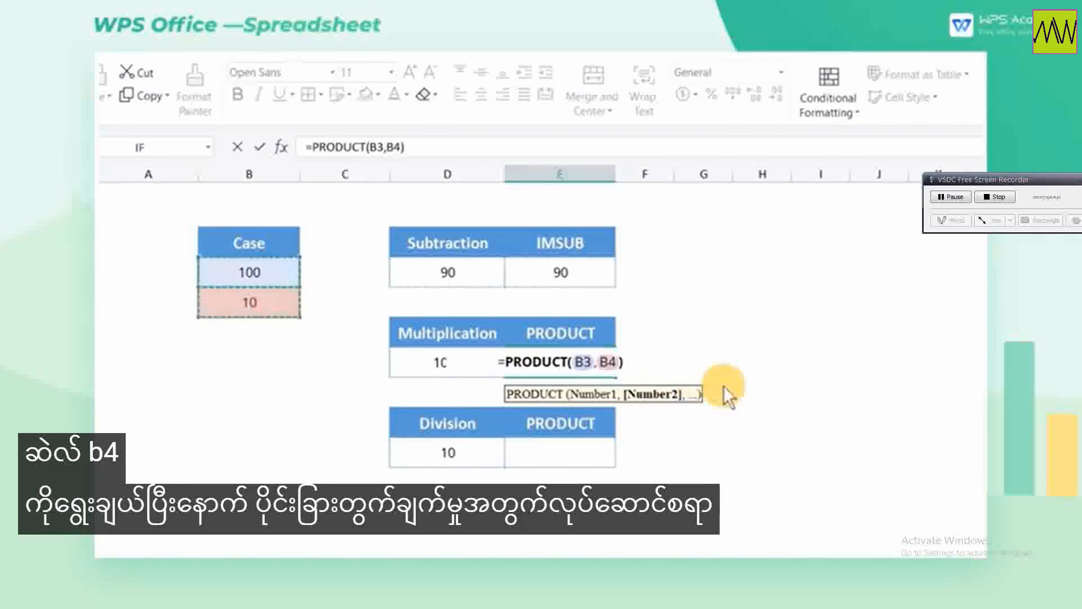
{"action": "key", "text": "Return"}
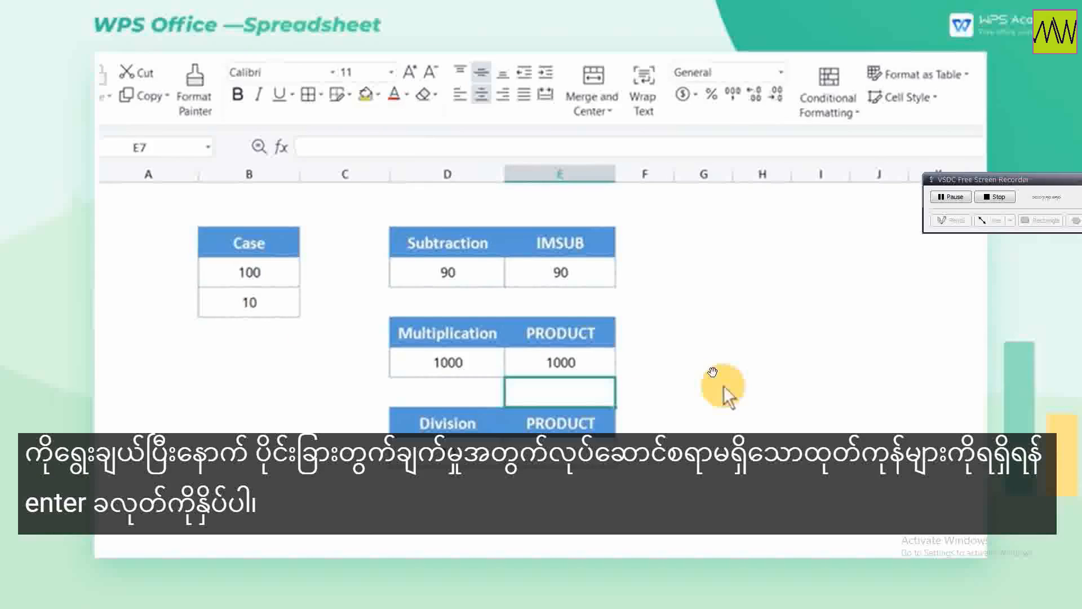
Enter =PRODUCT(B3,1/B4) in cell E9, beside the Division result, to divide the first Case value by the second
{"action": "left_click", "coordinate": [597, 453]}
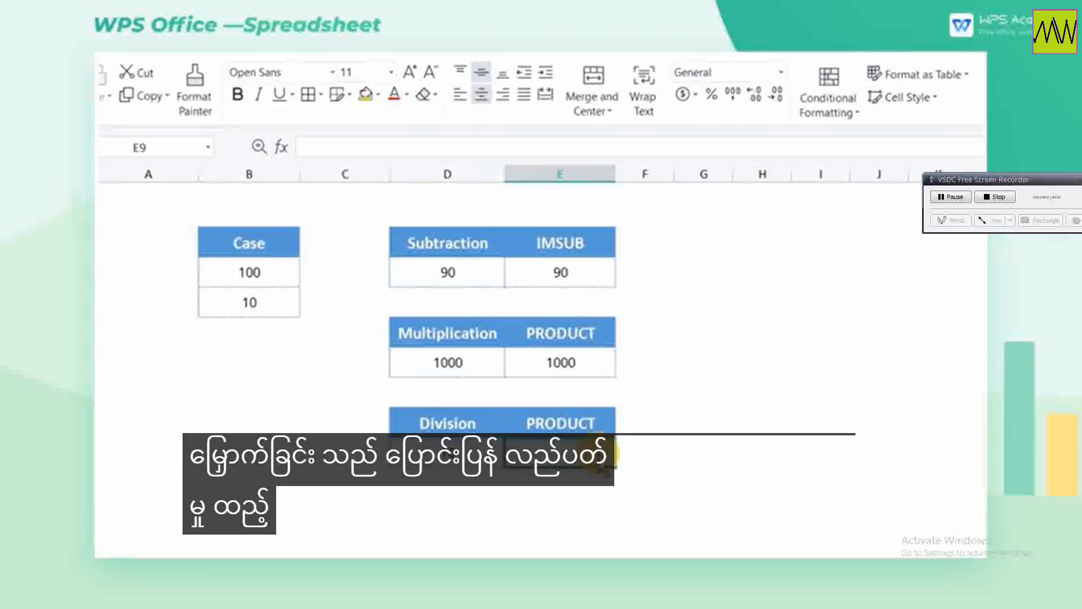
{"action": "type", "text": "=PRO"}
{"action": "key", "text": "Tab"}
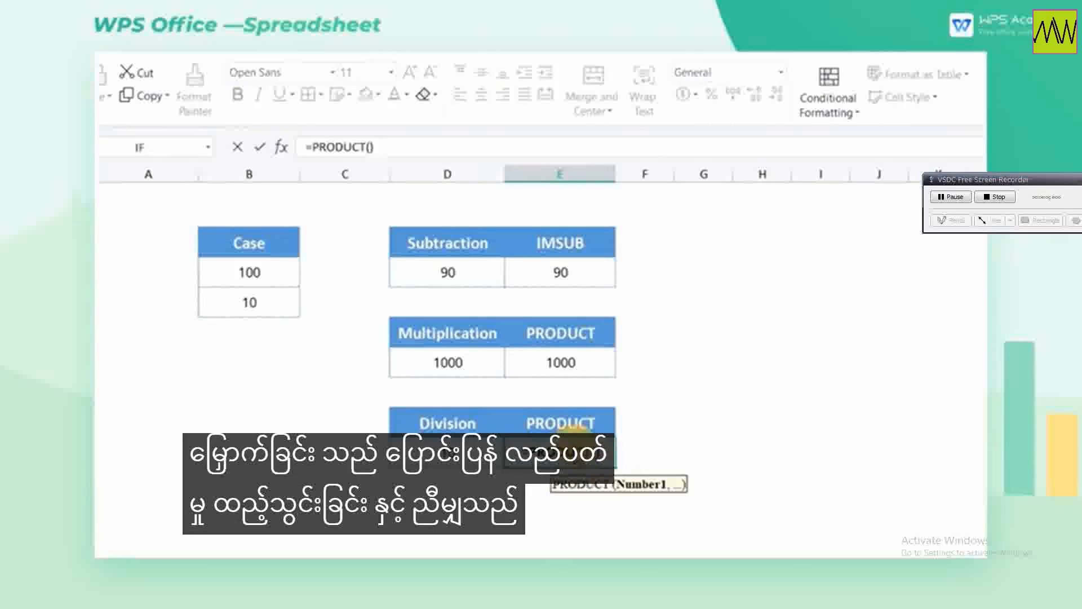
{"action": "left_click", "coordinate": [265, 276]}
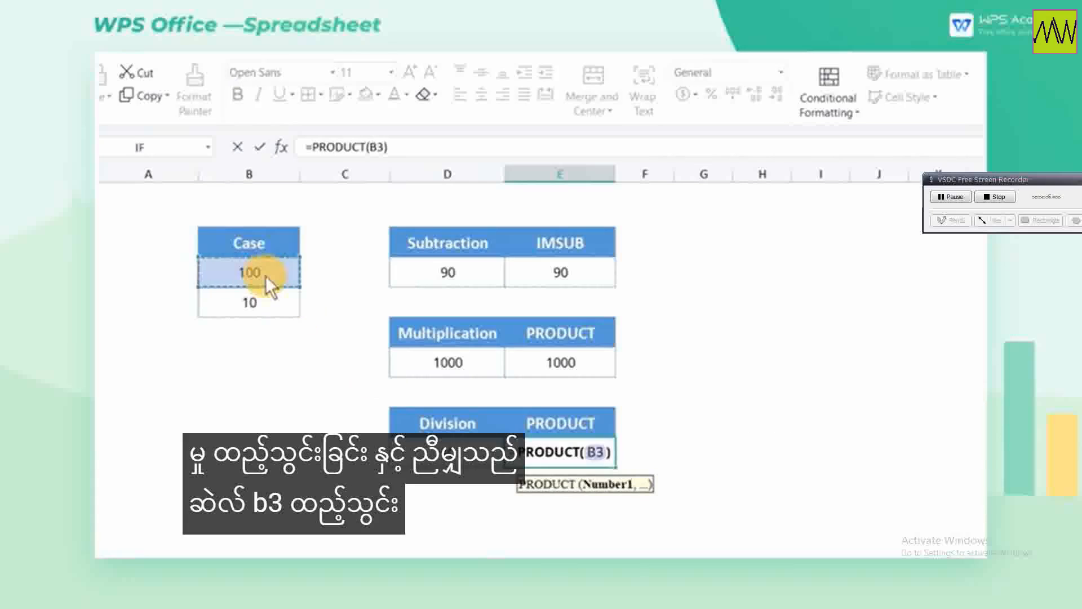
{"action": "type", "text": ","}
{"action": "left_click", "coordinate": [274, 309]}
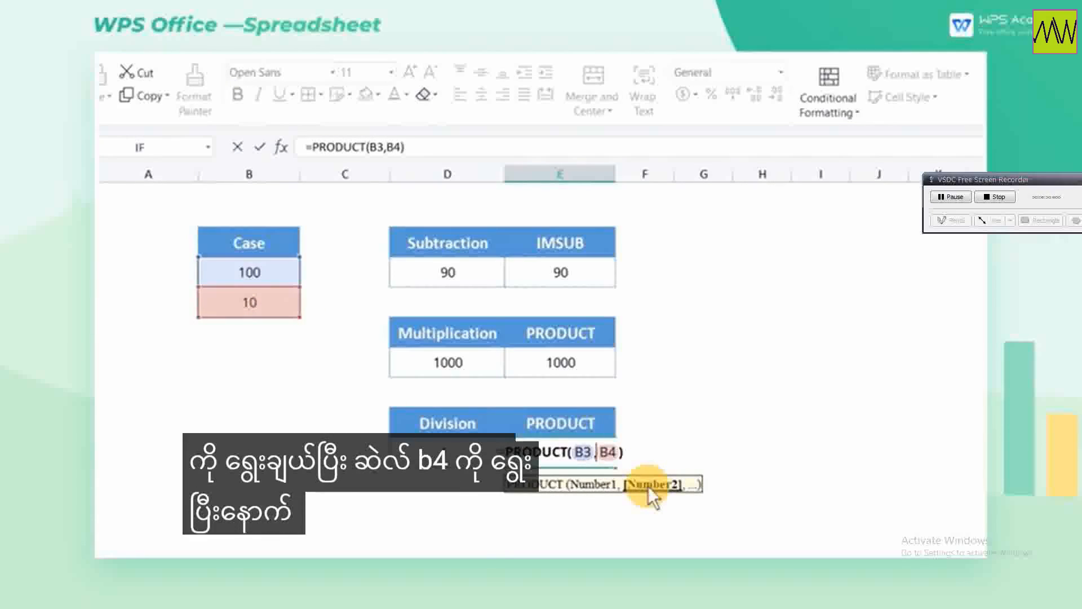
{"action": "type", "text": "1/"}
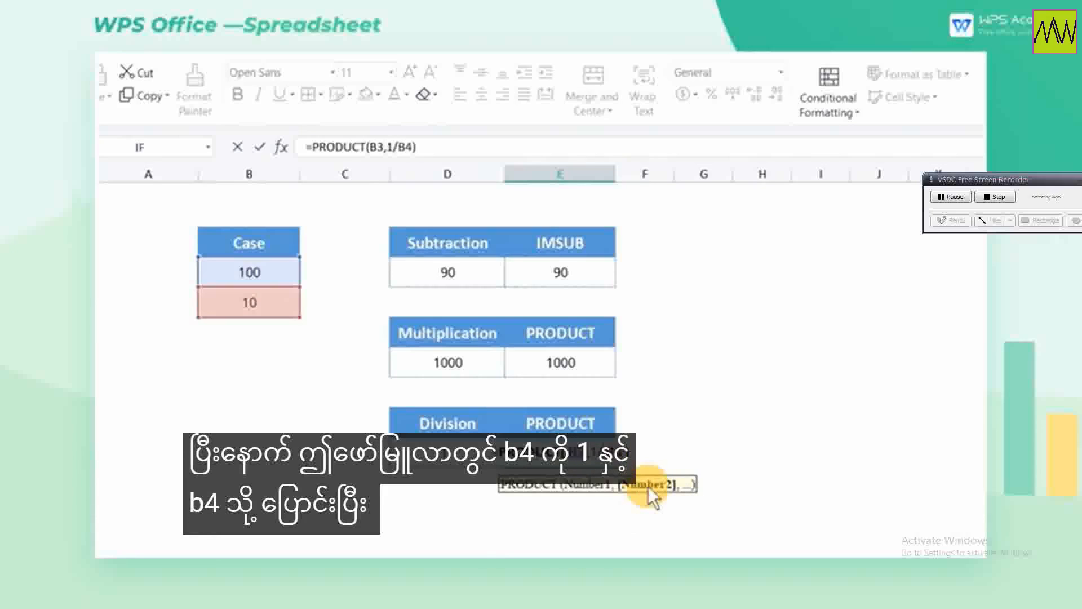
{"action": "key", "text": "Return"}
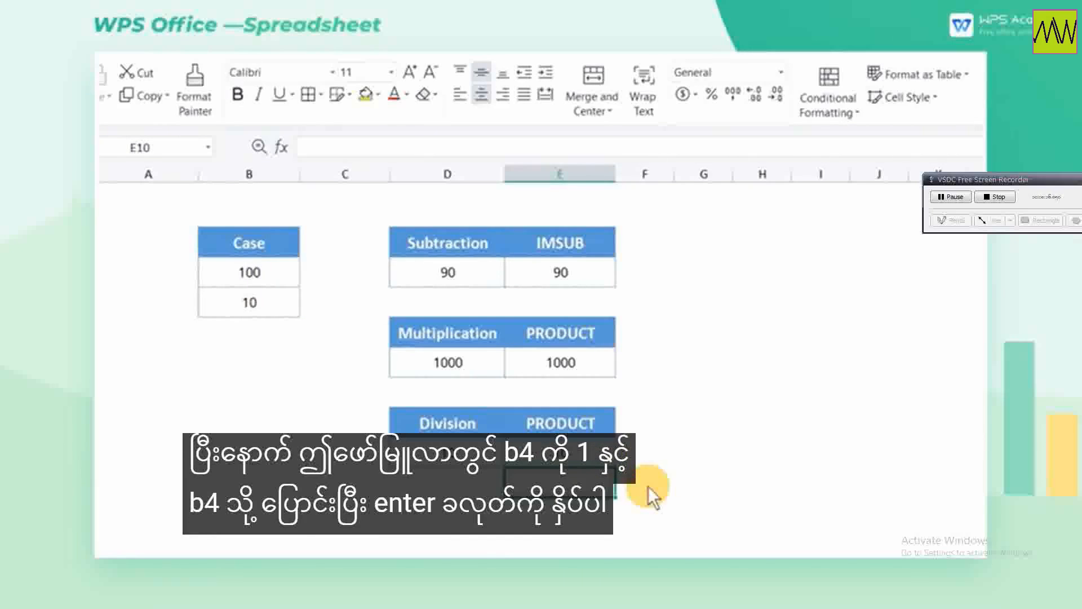